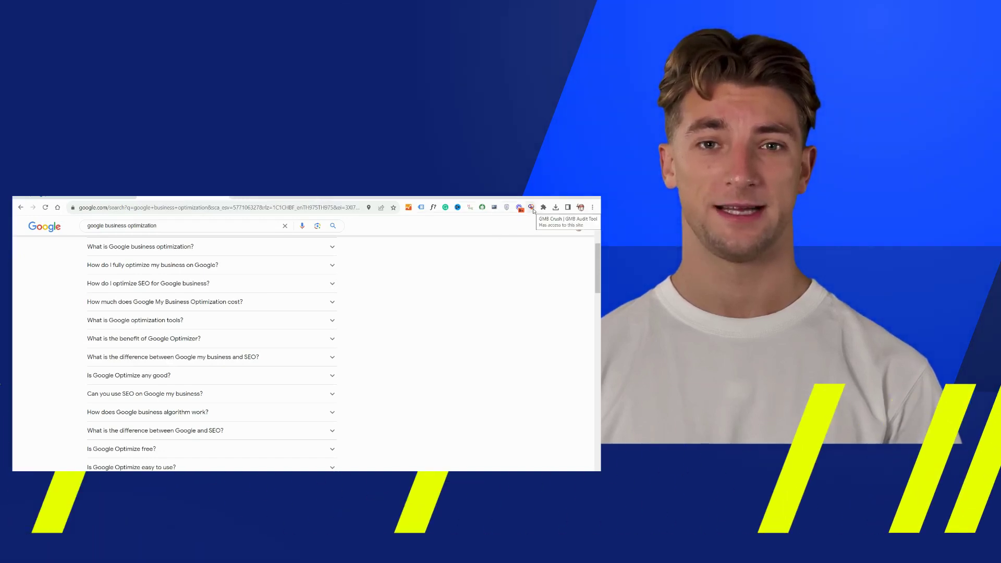
Step: Start a GMB Crush audit for keyword 'pest control' with New York City as the confirmed location
{"action": "left_click", "coordinate": [531, 208]}
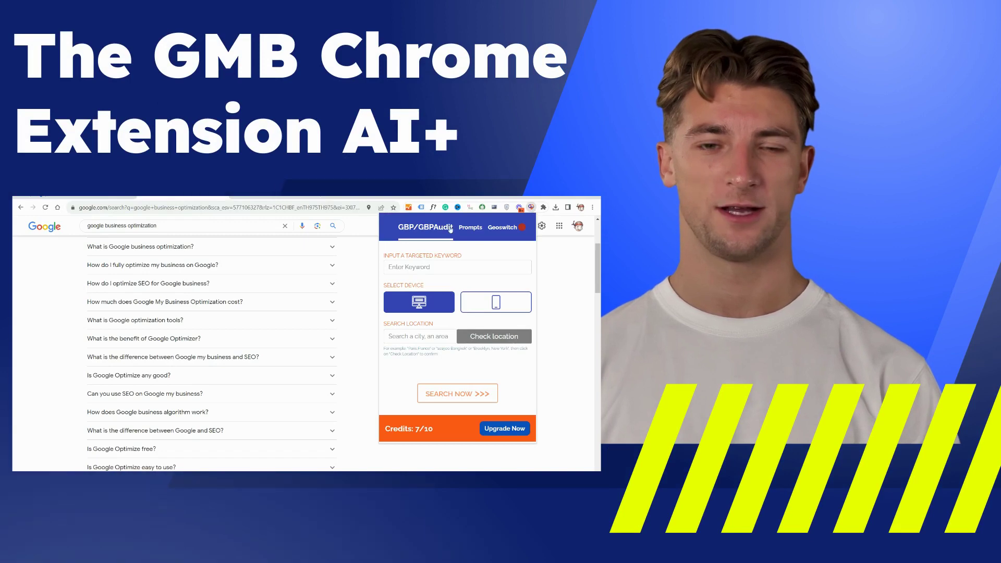
{"action": "left_click", "coordinate": [416, 265]}
{"action": "type", "text": "p"}
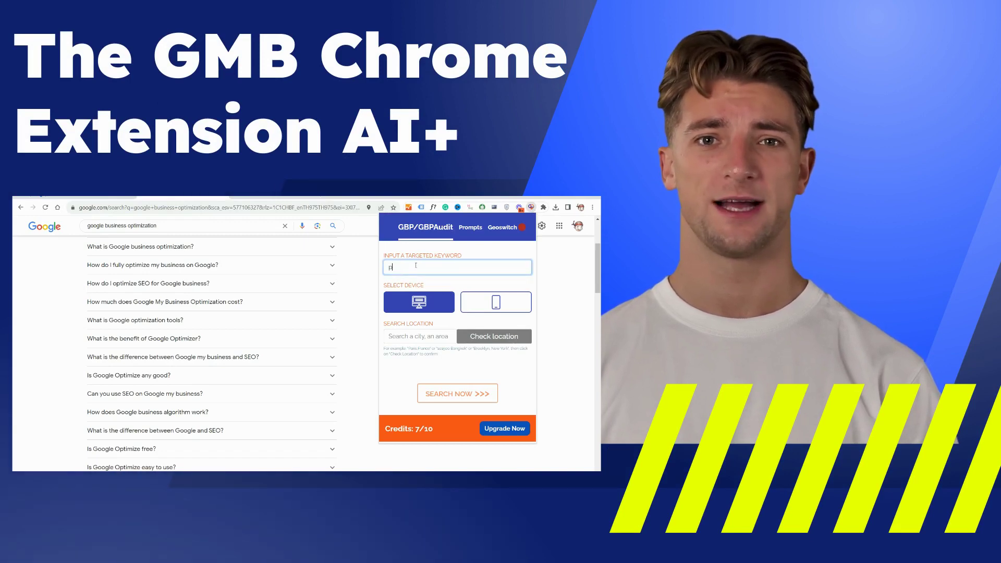
{"action": "type", "text": "est control"}
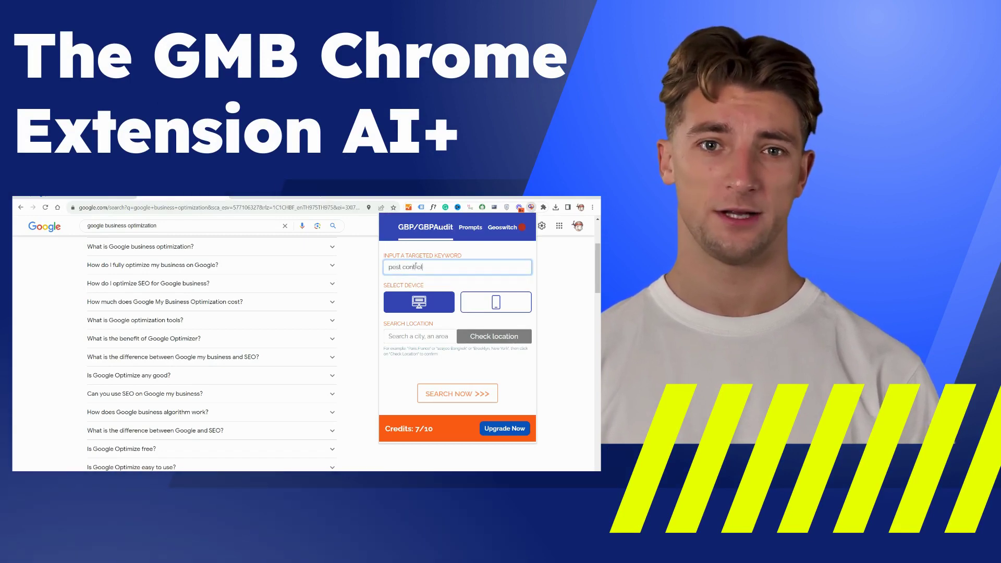
{"action": "left_click", "coordinate": [403, 336]}
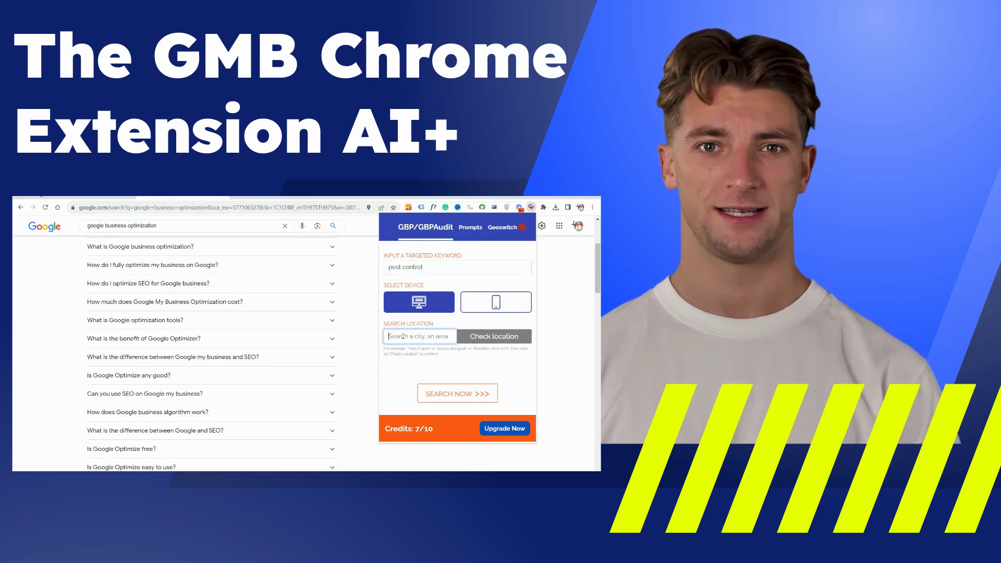
{"action": "type", "text": "new y"}
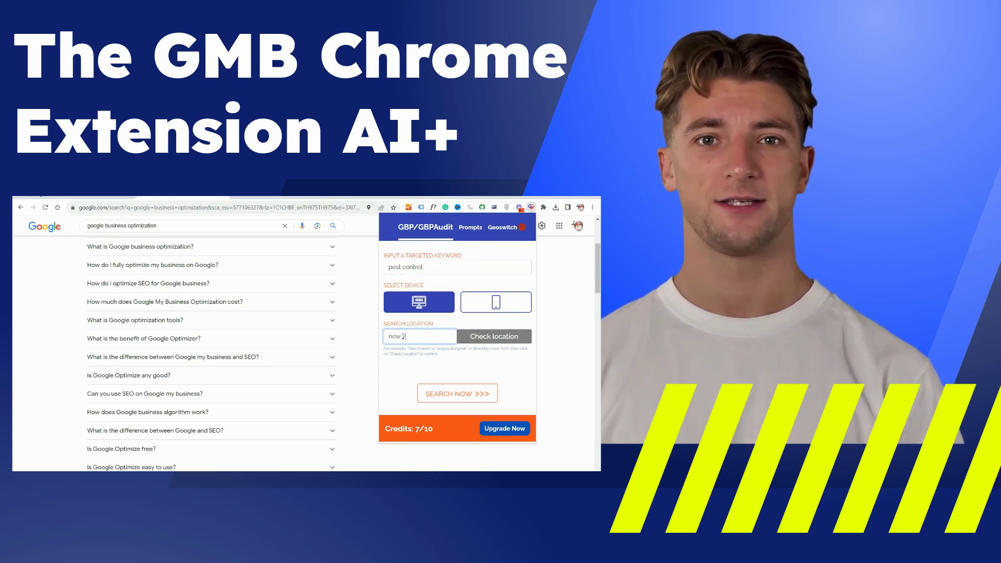
{"action": "type", "text": "ork city"}
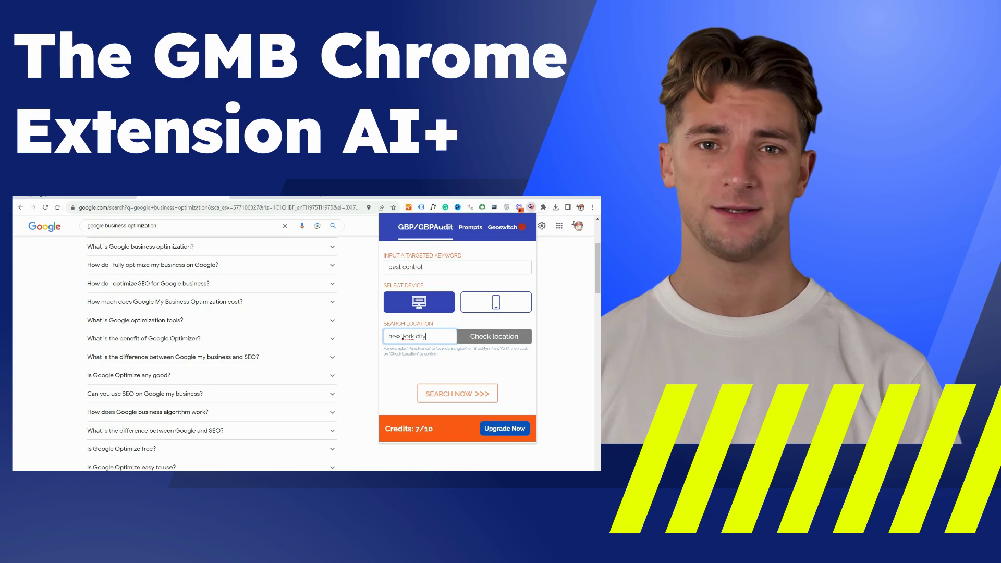
{"action": "left_click", "coordinate": [495, 338]}
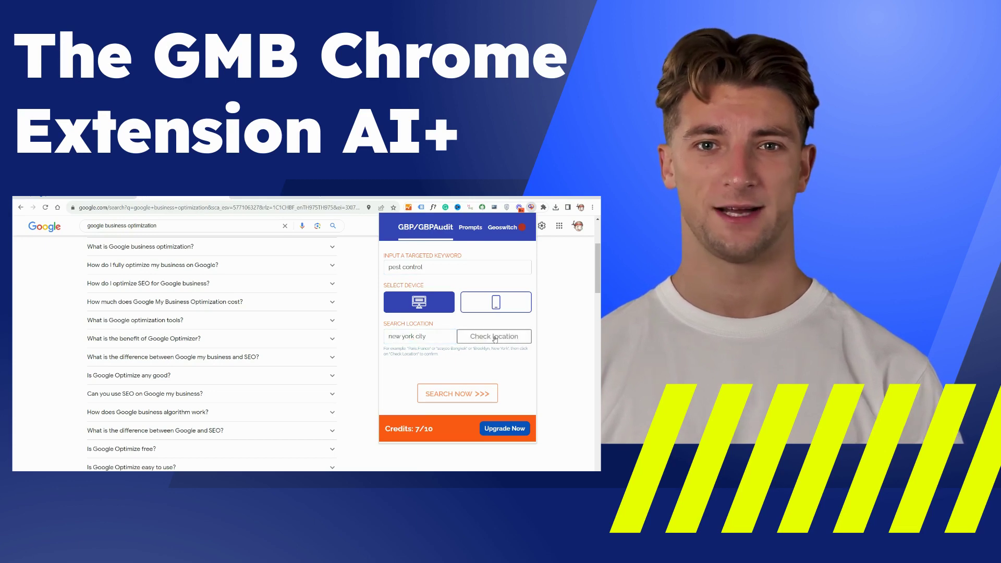
{"action": "left_click", "coordinate": [410, 302]}
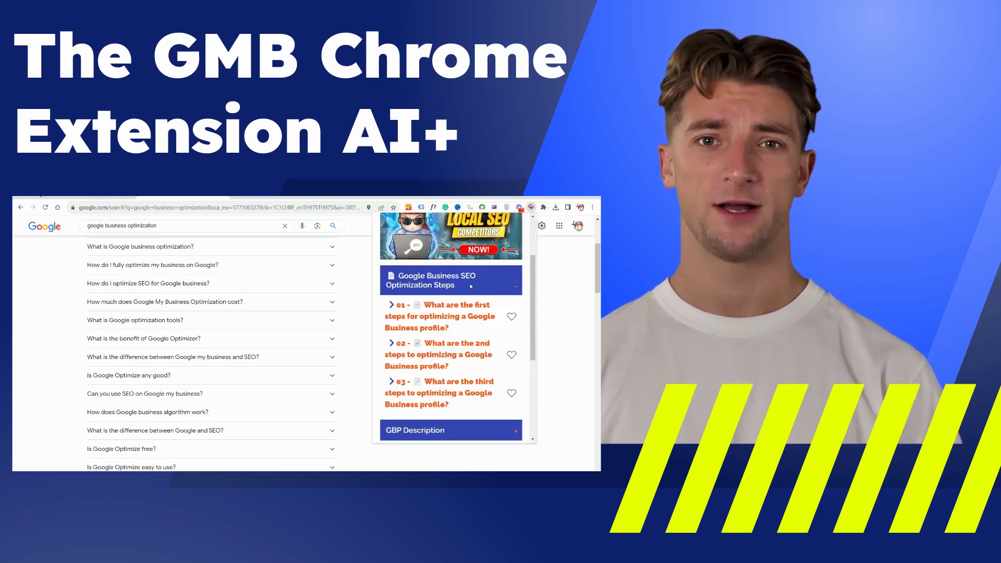
Step: View the first SEO optimization-steps prompt template, then move to the Geoswitch view
{"action": "left_click", "coordinate": [393, 308]}
{"action": "scroll", "coordinate": [393, 307], "scroll_direction": "up", "scroll_amount": 2}
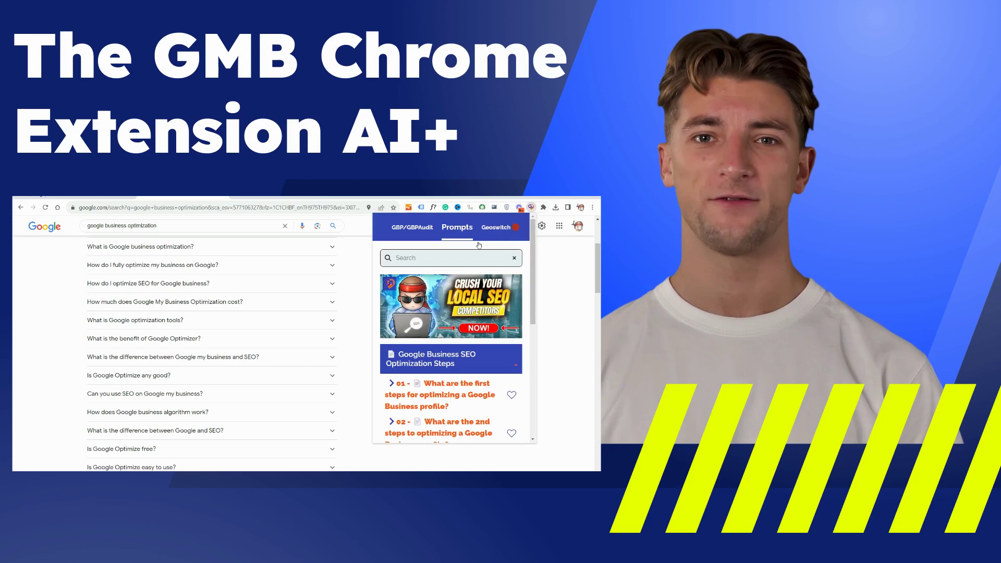
{"action": "left_click", "coordinate": [497, 227]}
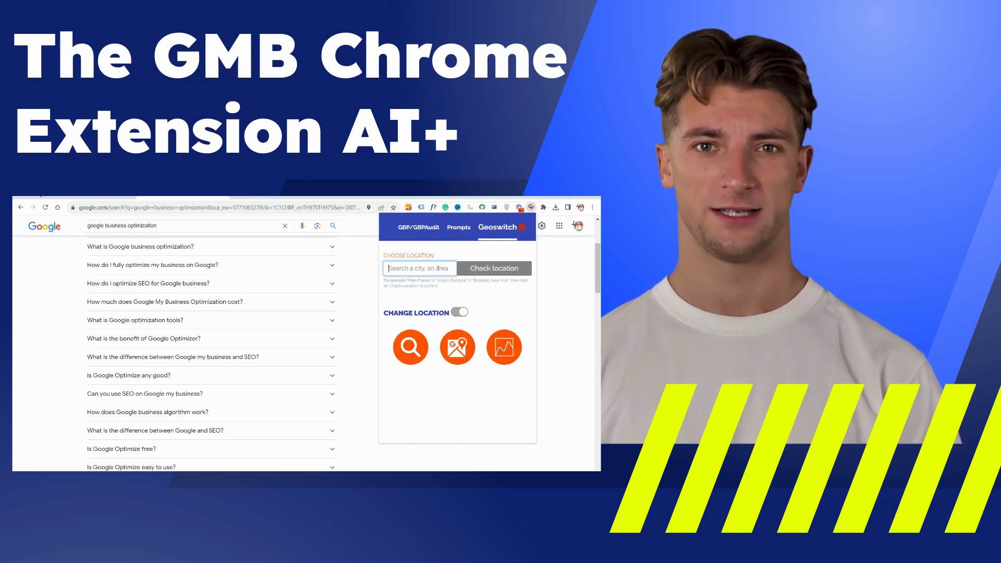
{"action": "left_click", "coordinate": [459, 313]}
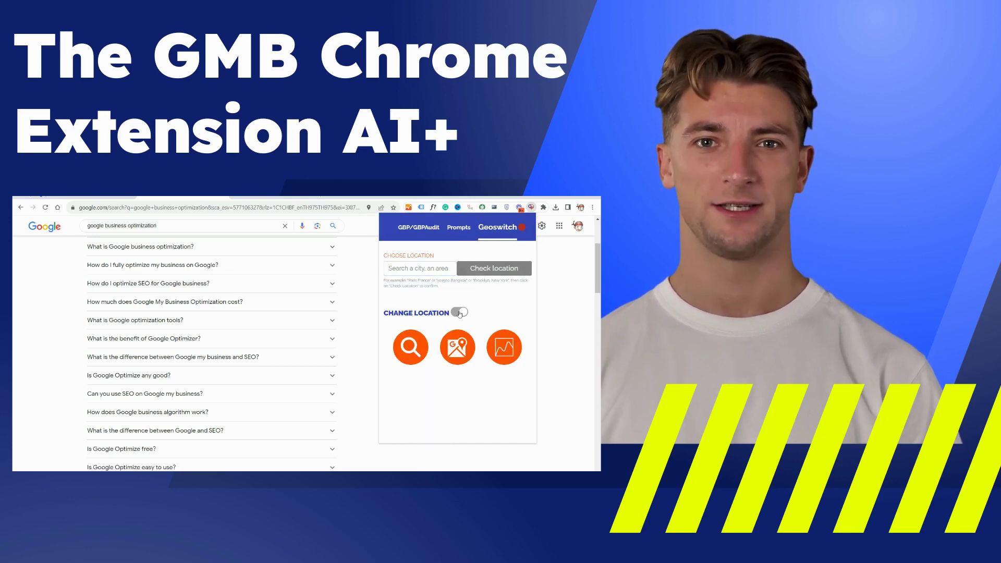
Step: Look up 'new york' in Geoswitch, choose a match, and close the popup with Escape
{"action": "left_click", "coordinate": [423, 268]}
{"action": "type", "text": "new"}
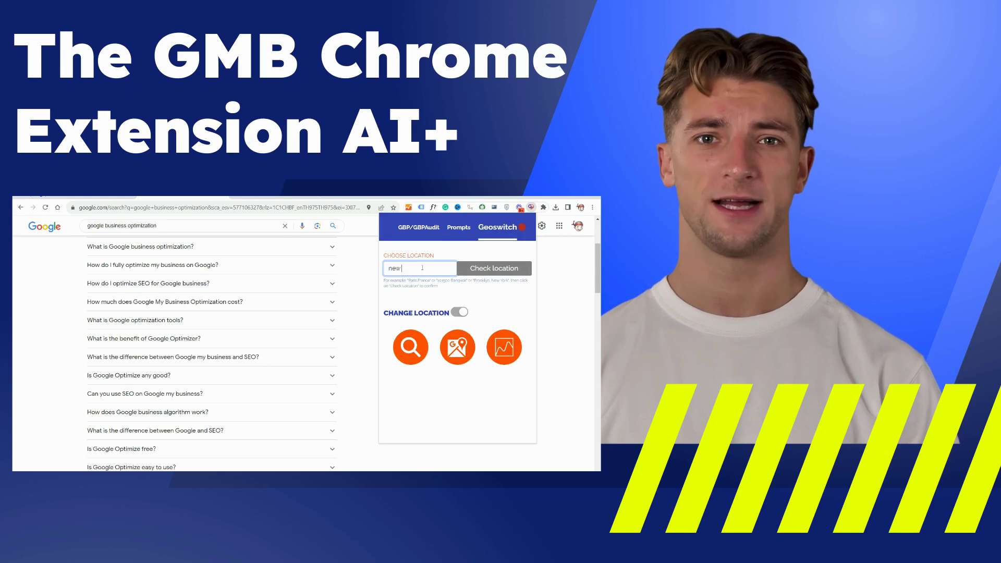
{"action": "type", "text": " york"}
{"action": "left_click", "coordinate": [494, 270]}
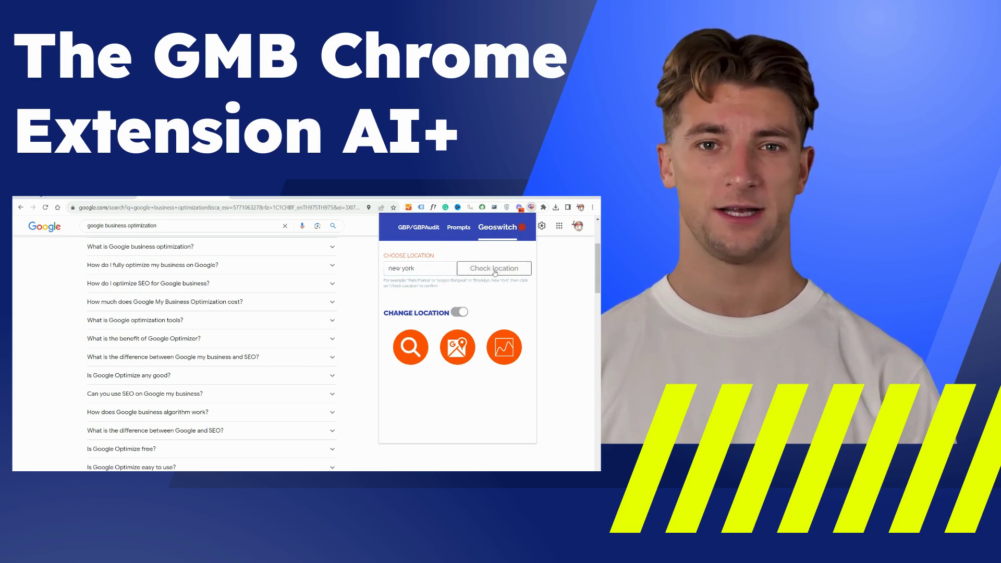
{"action": "left_click", "coordinate": [523, 231]}
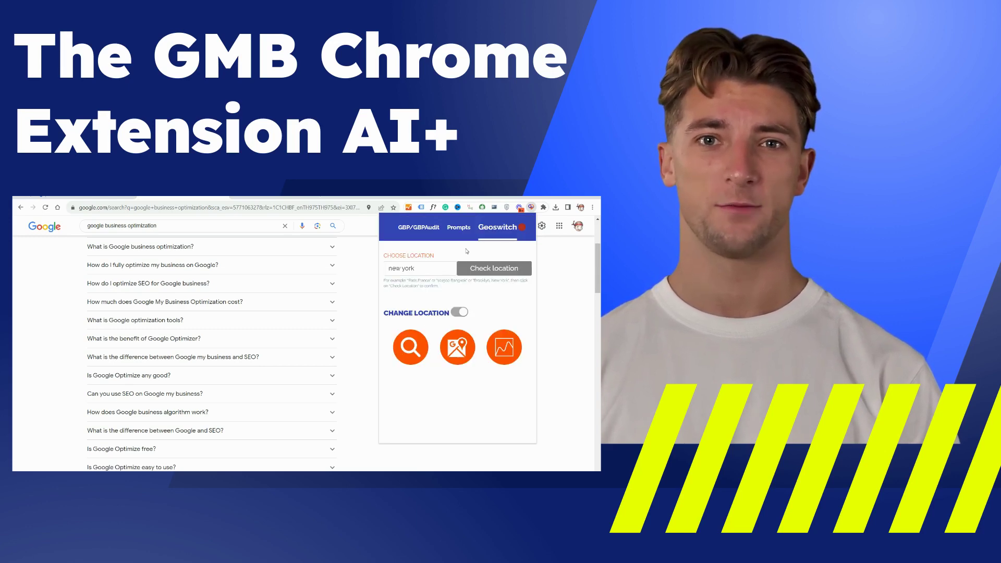
{"action": "key", "text": "Escape"}
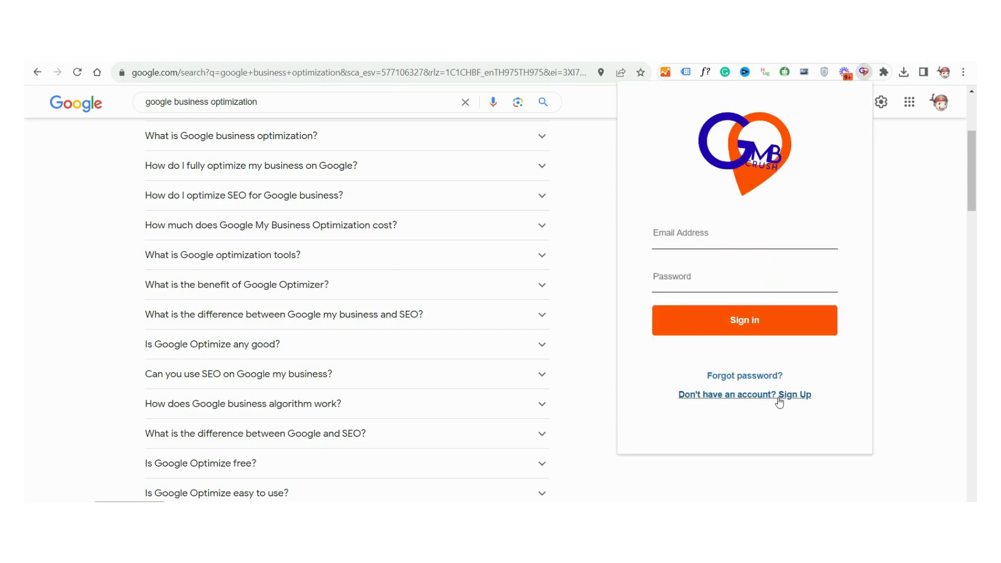
Step: View the account sign-up form, then go back to the sign-in form
{"action": "left_click", "coordinate": [779, 399]}
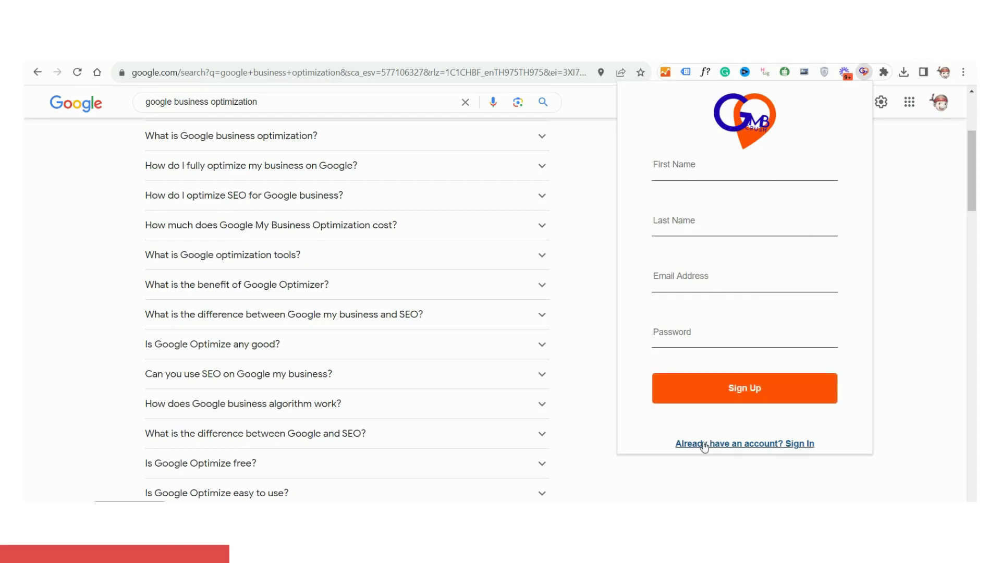
{"action": "left_click", "coordinate": [748, 446]}
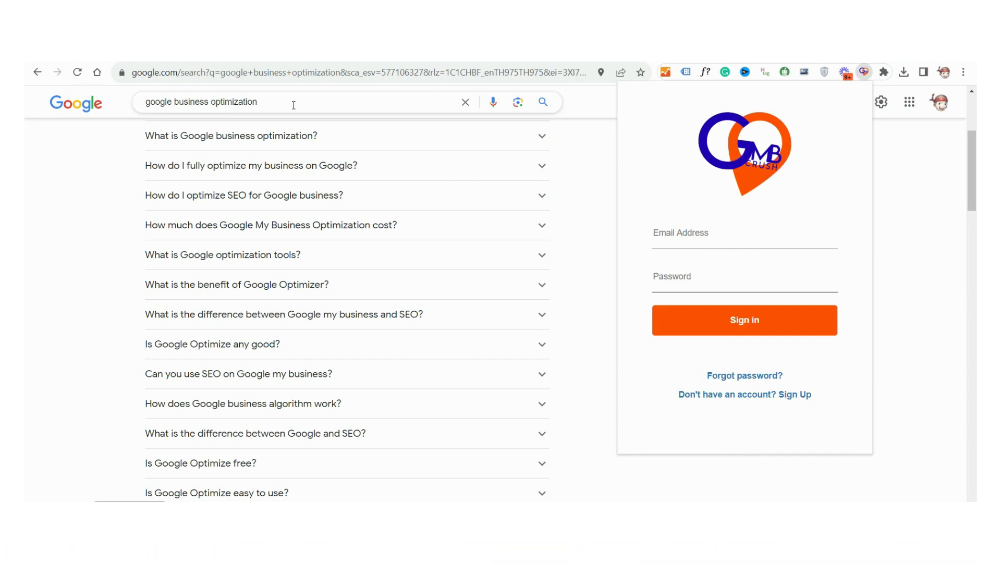
Step: Sign in, then cycle through the Prompts, Geoswitch and GBP Audit tabs twice
{"action": "left_click", "coordinate": [730, 324]}
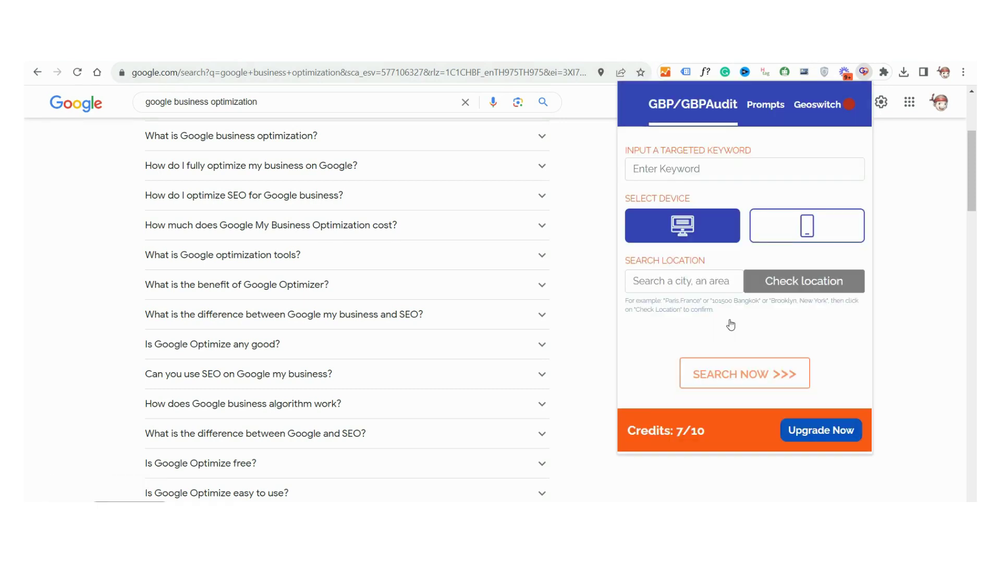
{"action": "left_click", "coordinate": [761, 108]}
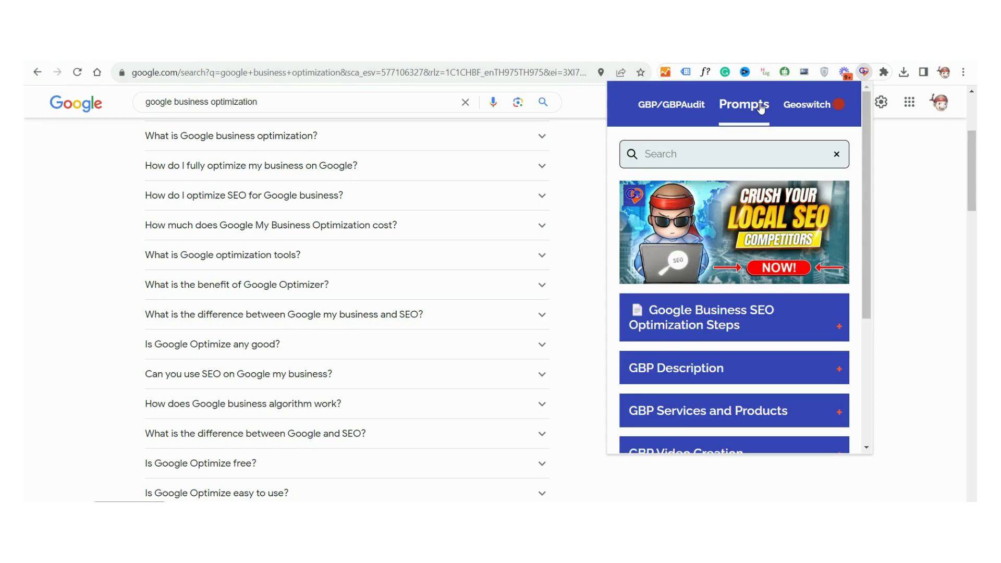
{"action": "left_click", "coordinate": [818, 109]}
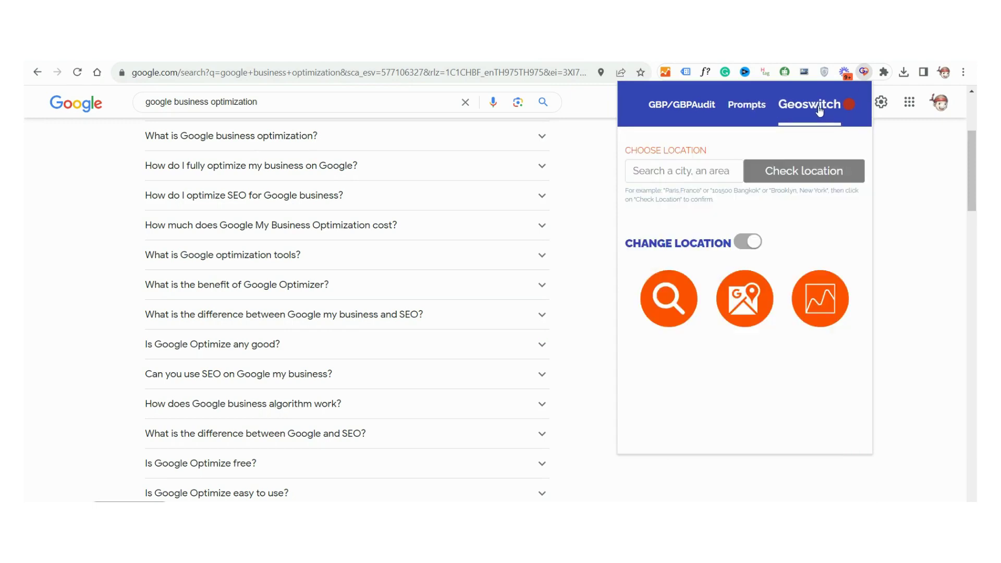
{"action": "left_click", "coordinate": [678, 108]}
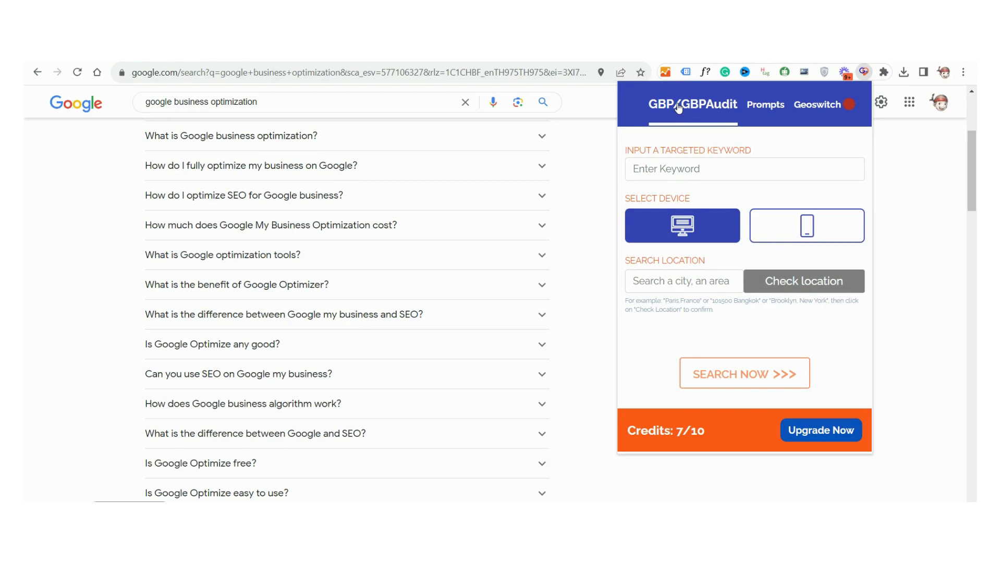
{"action": "left_click", "coordinate": [755, 108]}
{"action": "left_click", "coordinate": [816, 108]}
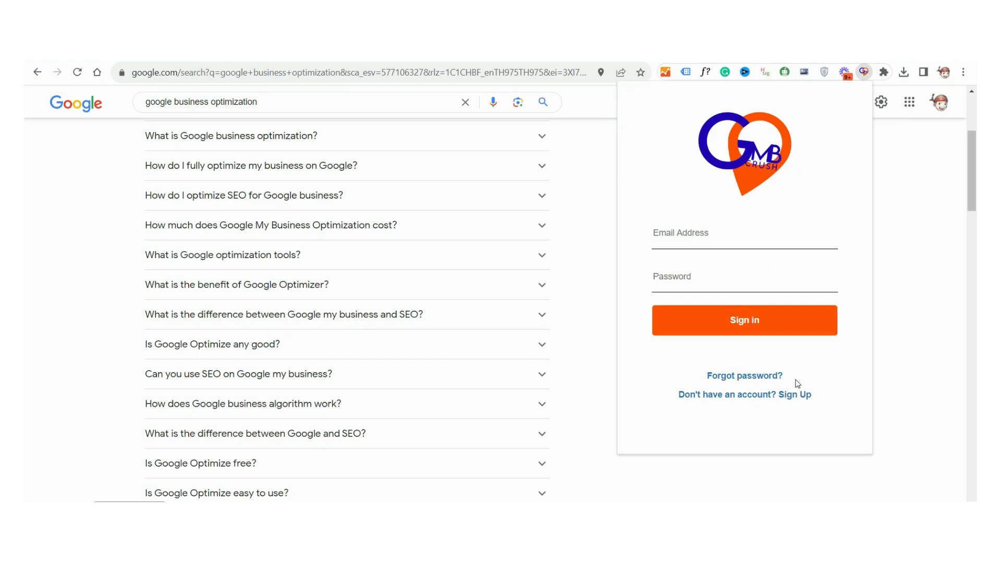
{"action": "left_click", "coordinate": [779, 398]}
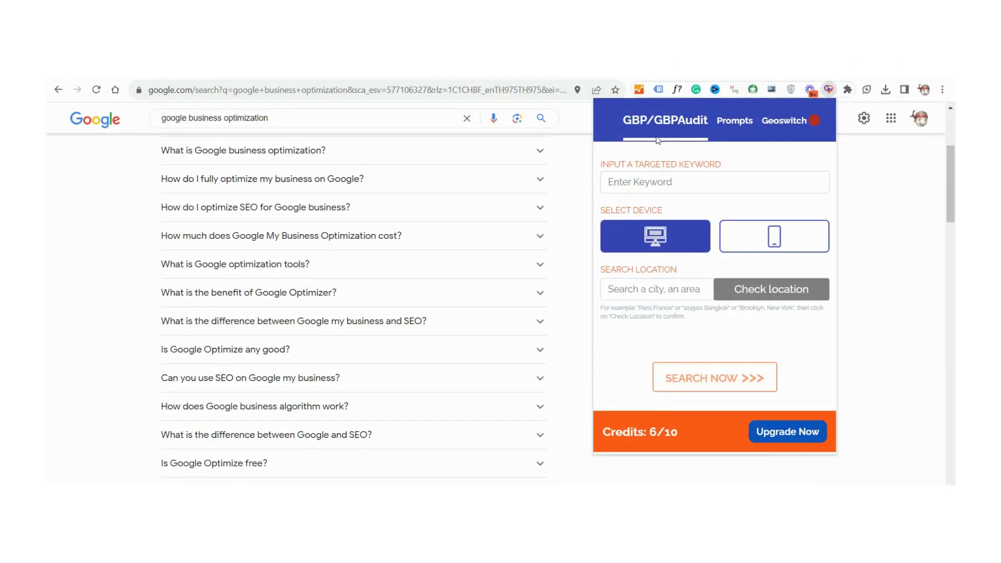
Step: Enter keyword 'fertility clinics', keep desktop, and confirm Detroit, Michigan, United States as location
{"action": "left_click", "coordinate": [641, 182]}
{"action": "type", "text": "fertility clinics"}
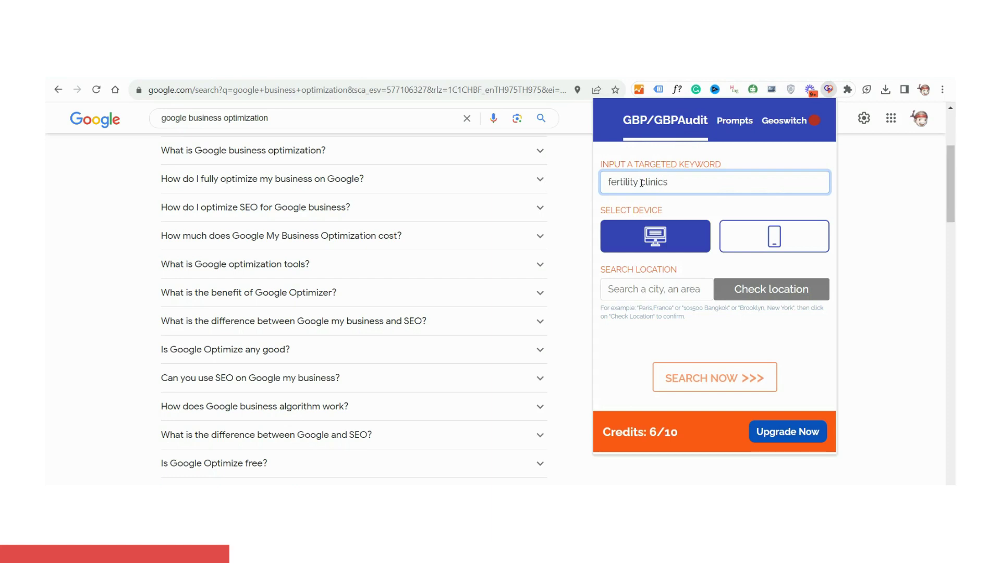
{"action": "left_click", "coordinate": [640, 292]}
{"action": "type", "text": "detroit"}
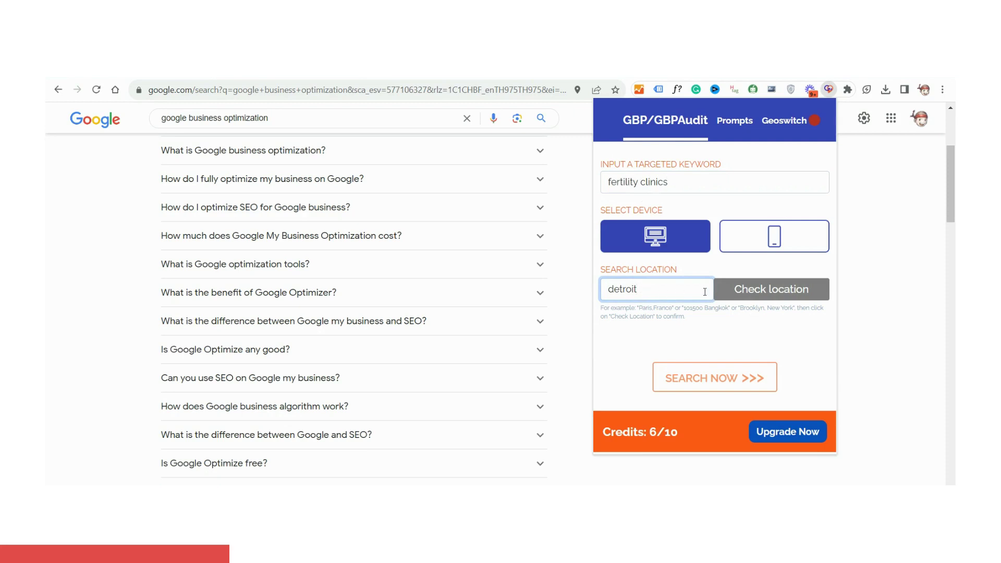
{"action": "left_click", "coordinate": [803, 250]}
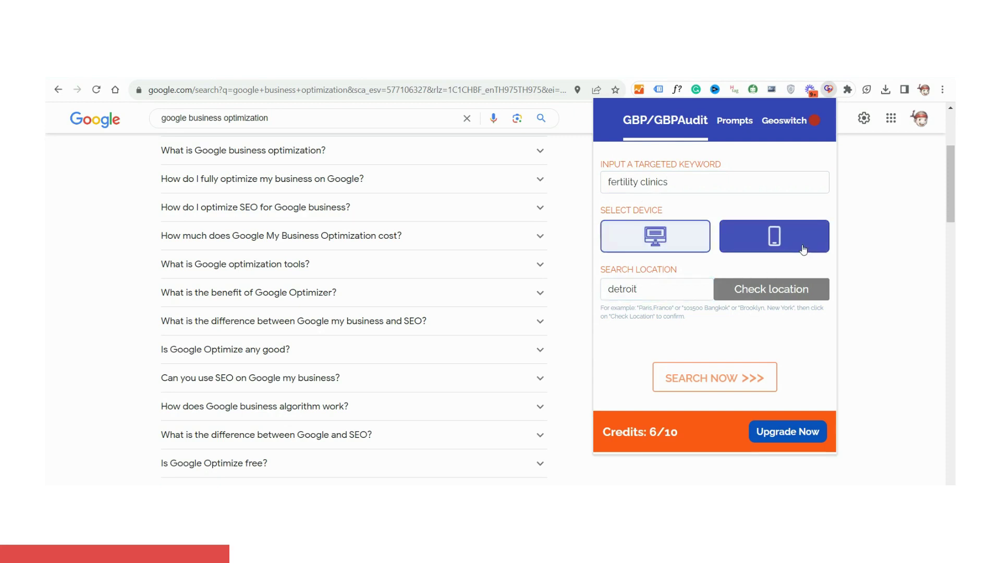
{"action": "left_click", "coordinate": [679, 249]}
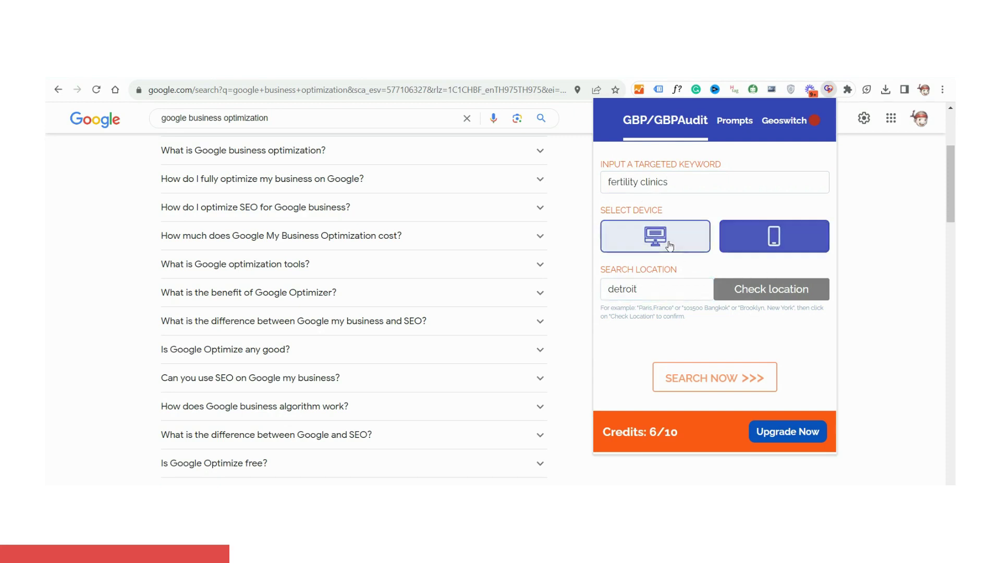
{"action": "left_click", "coordinate": [754, 297]}
{"action": "left_click", "coordinate": [644, 198]}
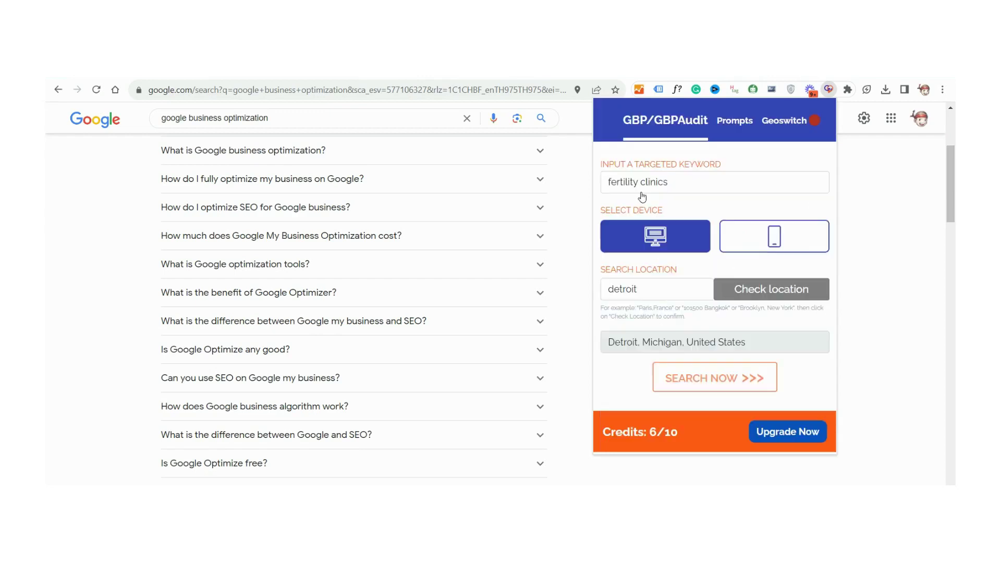
Step: Run the Detroit fertility clinics audit and expand rank 2's row to view its contact details
{"action": "left_click", "coordinate": [703, 377]}
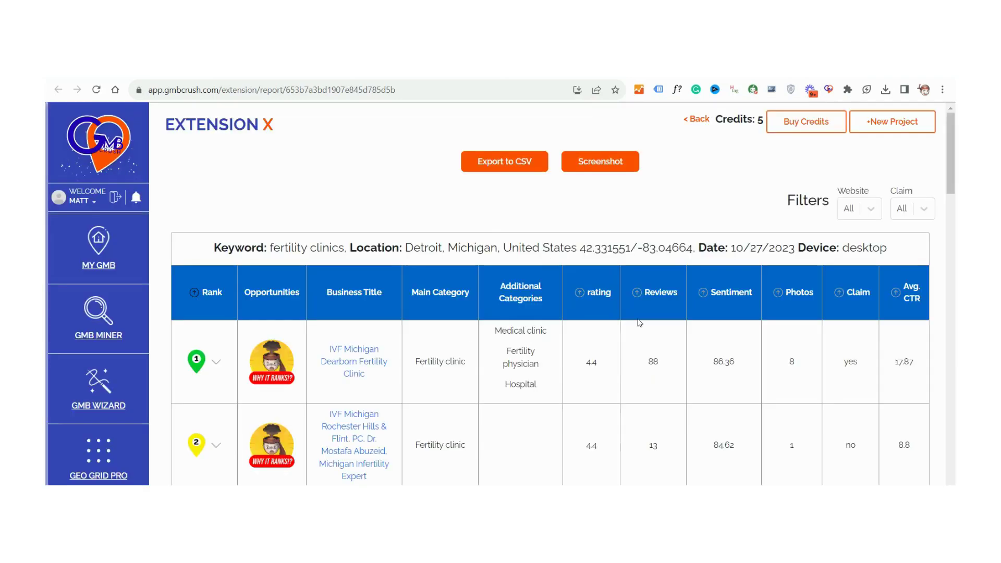
{"action": "scroll", "coordinate": [639, 323], "scroll_direction": "down", "scroll_amount": 1}
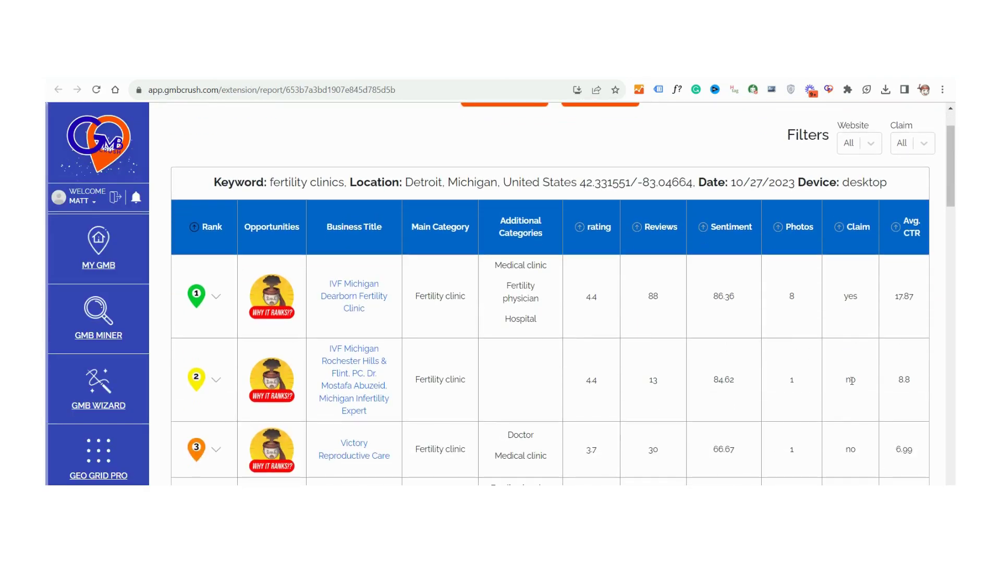
{"action": "double_click", "coordinate": [851, 381]}
{"action": "left_click", "coordinate": [217, 381]}
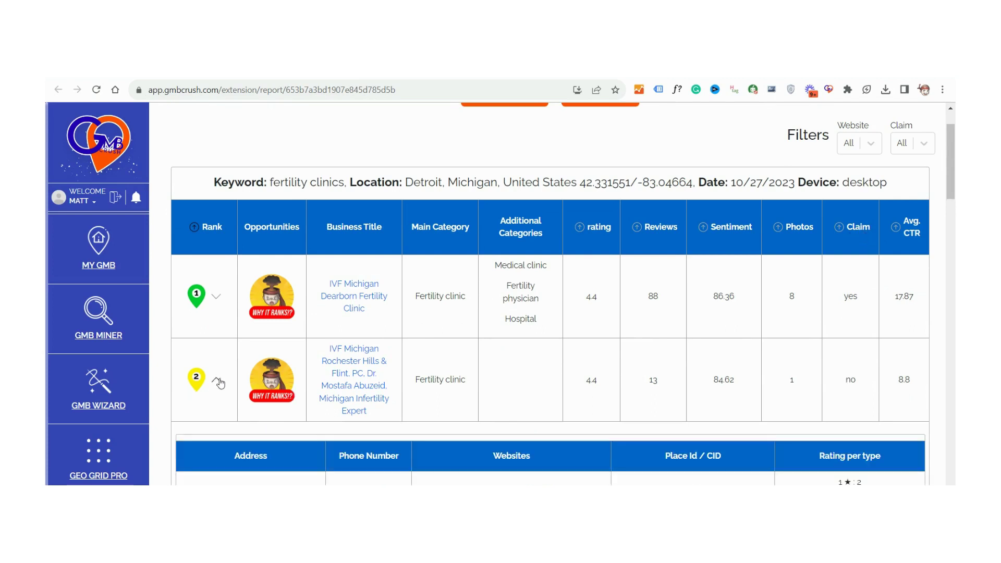
{"action": "scroll", "coordinate": [489, 346], "scroll_direction": "down", "scroll_amount": 2}
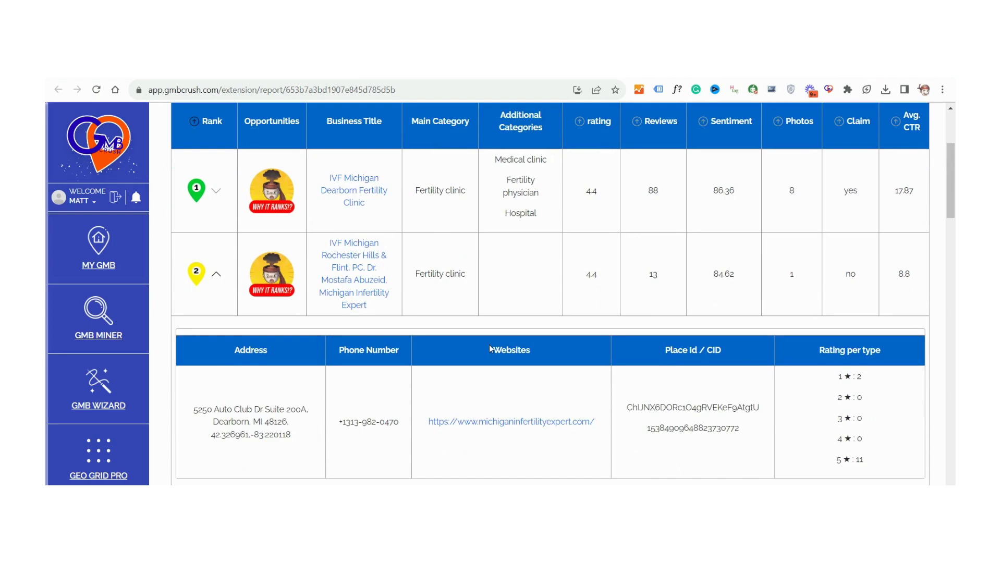
{"action": "scroll", "coordinate": [489, 346], "scroll_direction": "up", "scroll_amount": 3}
Step: Switch the Website filter through No Website and Http, ending on UTM
{"action": "left_click", "coordinate": [880, 191]}
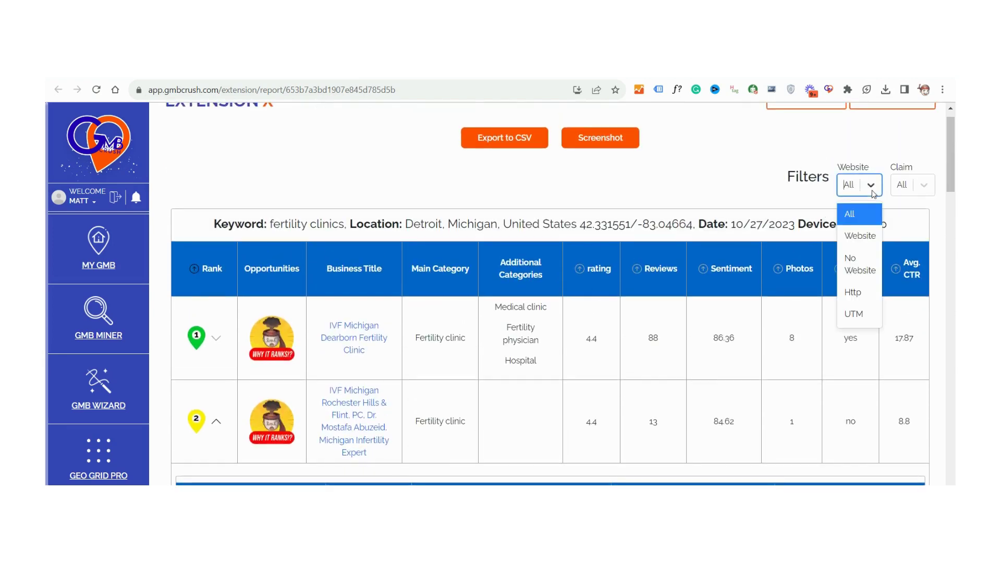
{"action": "left_click", "coordinate": [856, 261]}
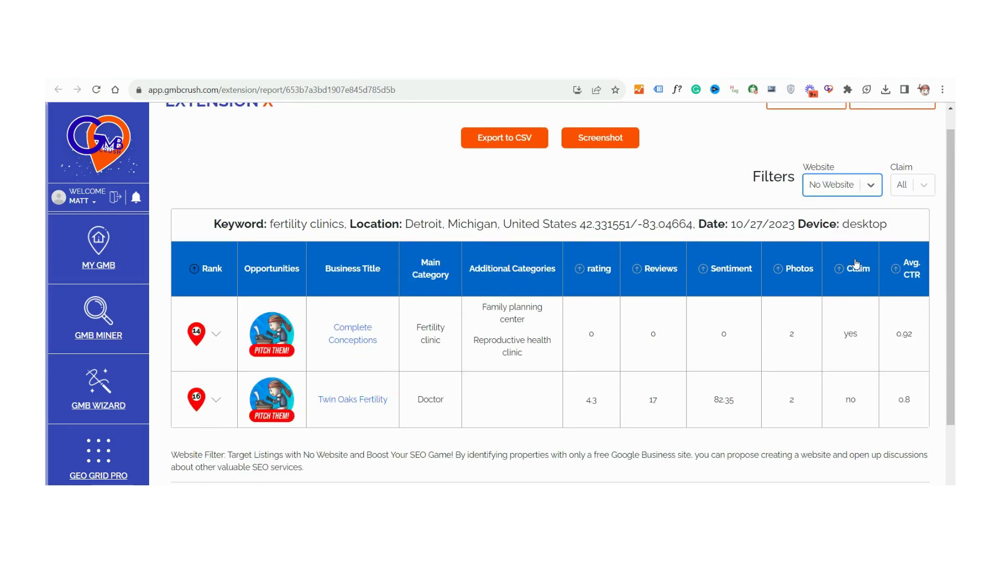
{"action": "left_click", "coordinate": [870, 185]}
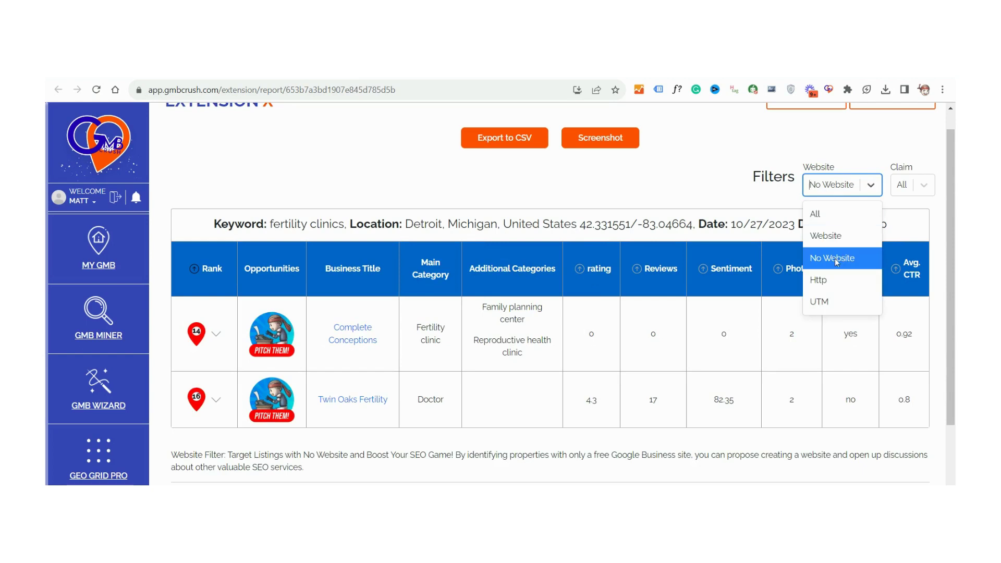
{"action": "left_click", "coordinate": [821, 274]}
{"action": "scroll", "coordinate": [792, 367], "scroll_direction": "down", "scroll_amount": 4}
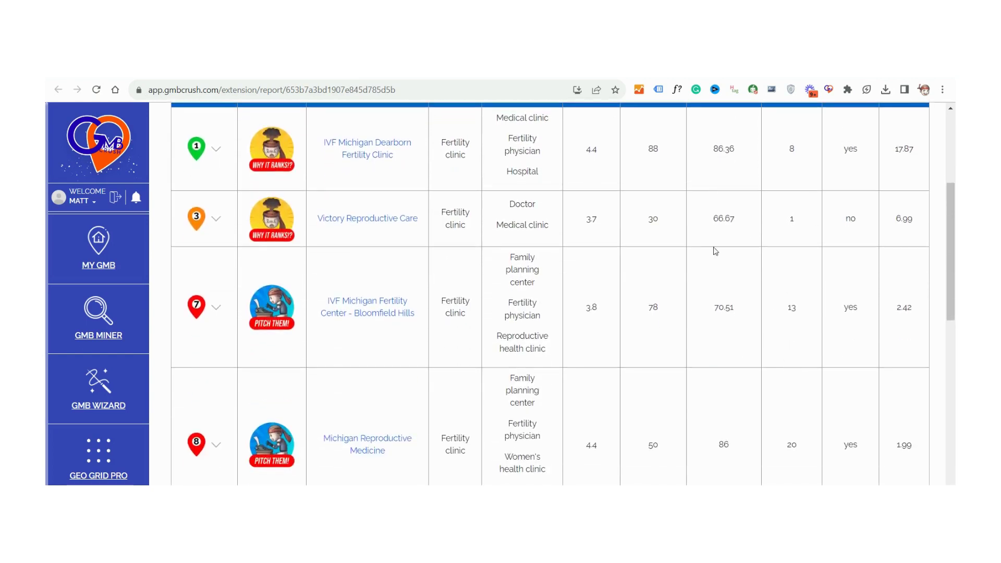
{"action": "scroll", "coordinate": [829, 242], "scroll_direction": "up", "scroll_amount": 4}
{"action": "left_click", "coordinate": [879, 218]}
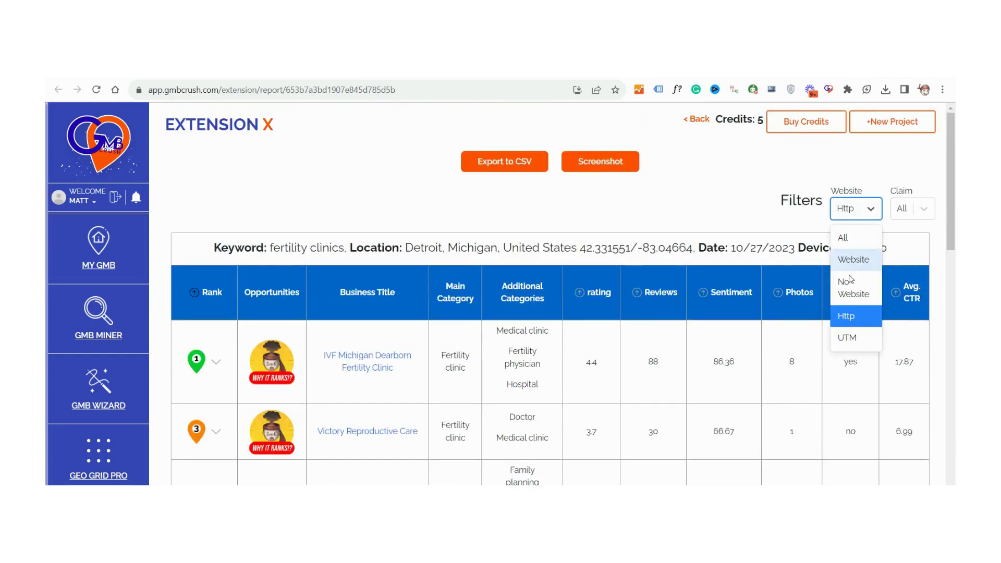
{"action": "left_click", "coordinate": [848, 339]}
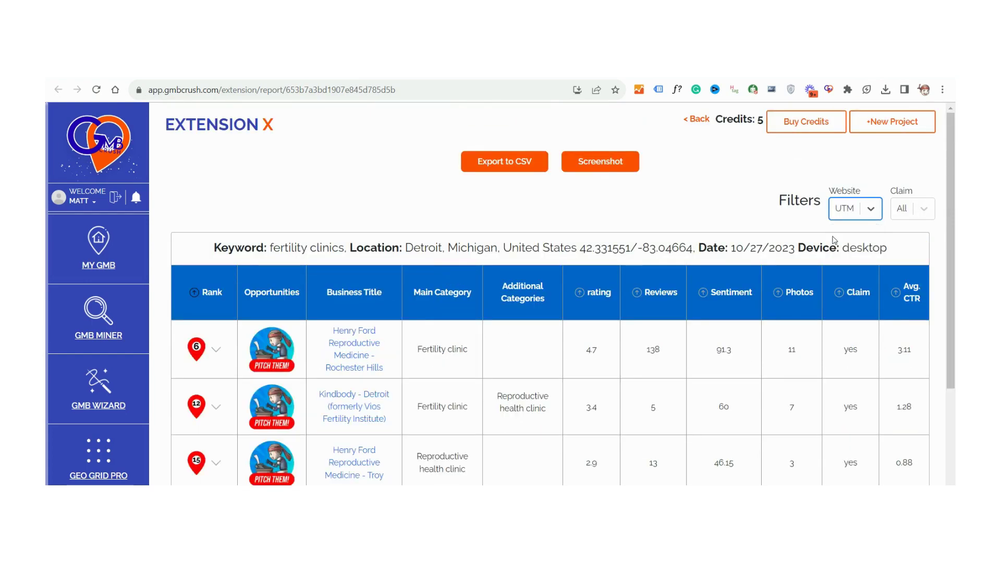
Step: Expand the rank 6 and rank 12 rows to show their address, phone and website
{"action": "left_click", "coordinate": [216, 349]}
{"action": "scroll", "coordinate": [537, 397], "scroll_direction": "down", "scroll_amount": 2}
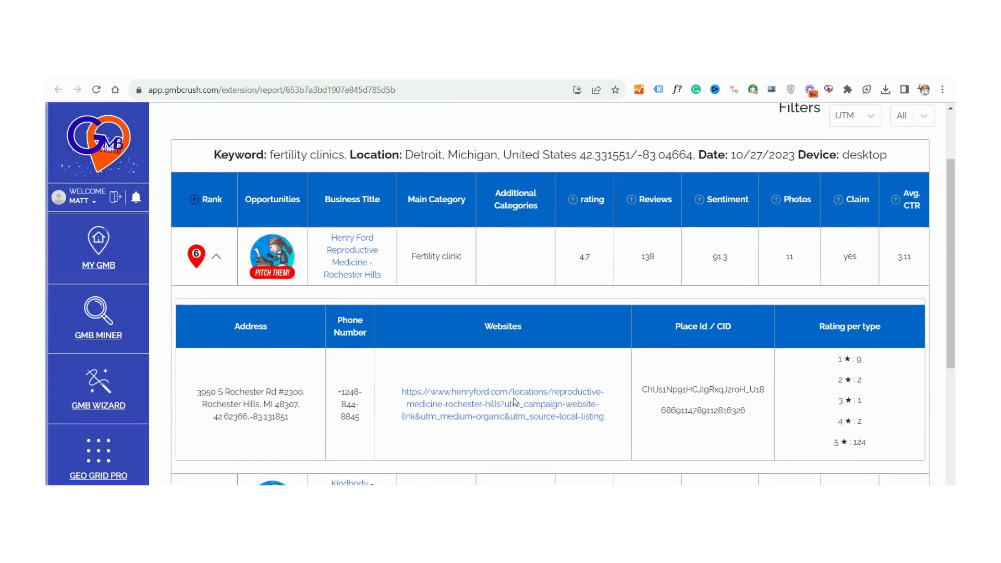
{"action": "scroll", "coordinate": [497, 403], "scroll_direction": "down", "scroll_amount": 3}
{"action": "left_click", "coordinate": [216, 356]}
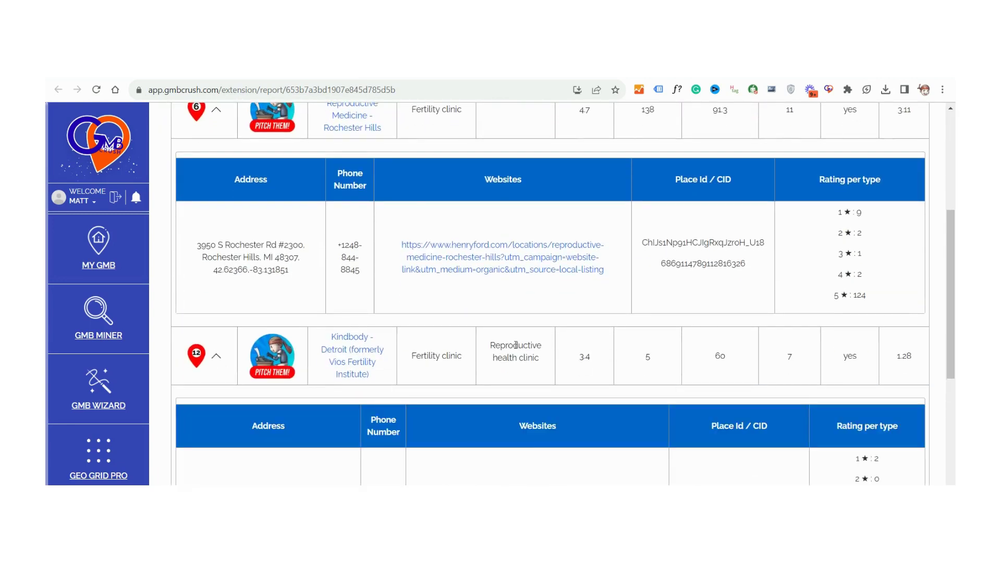
{"action": "scroll", "coordinate": [491, 403], "scroll_direction": "down", "scroll_amount": 2}
{"action": "scroll", "coordinate": [529, 398], "scroll_direction": "up", "scroll_amount": 6}
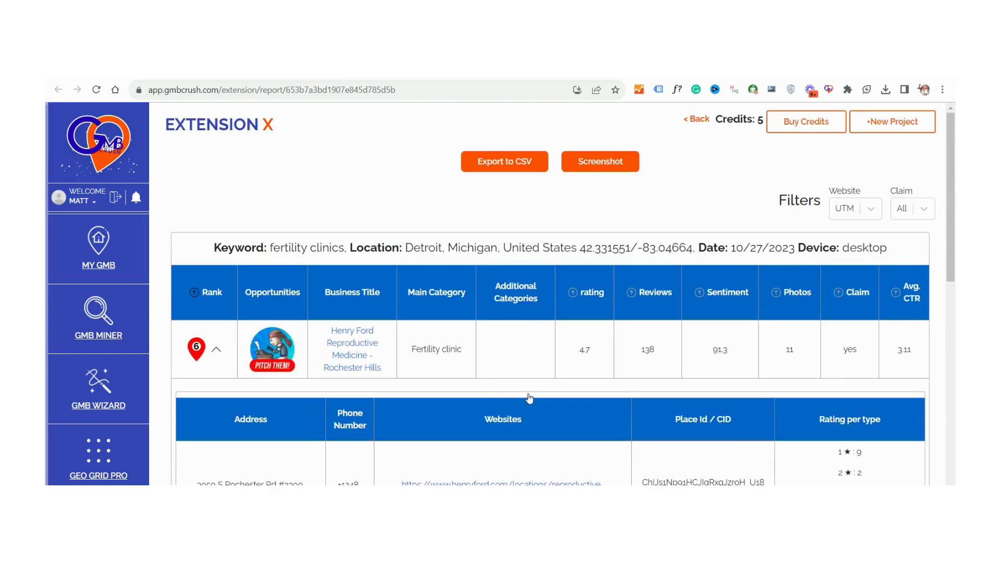
Step: Reset the Website filter to All and expand the rank 1 clinic, highlighting its additional categories
{"action": "left_click", "coordinate": [880, 216]}
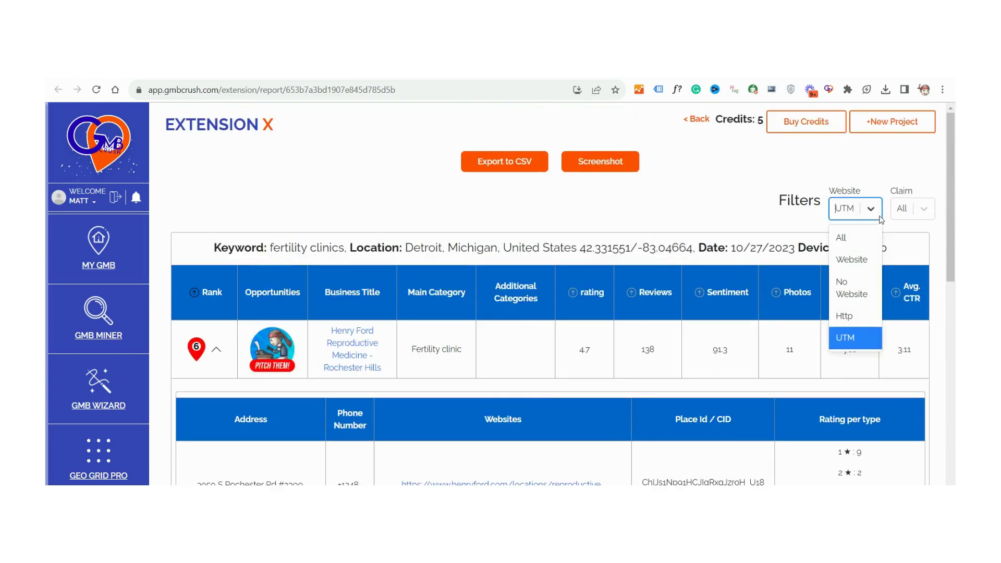
{"action": "left_click", "coordinate": [844, 236]}
{"action": "scroll", "coordinate": [671, 254], "scroll_direction": "down", "scroll_amount": 1}
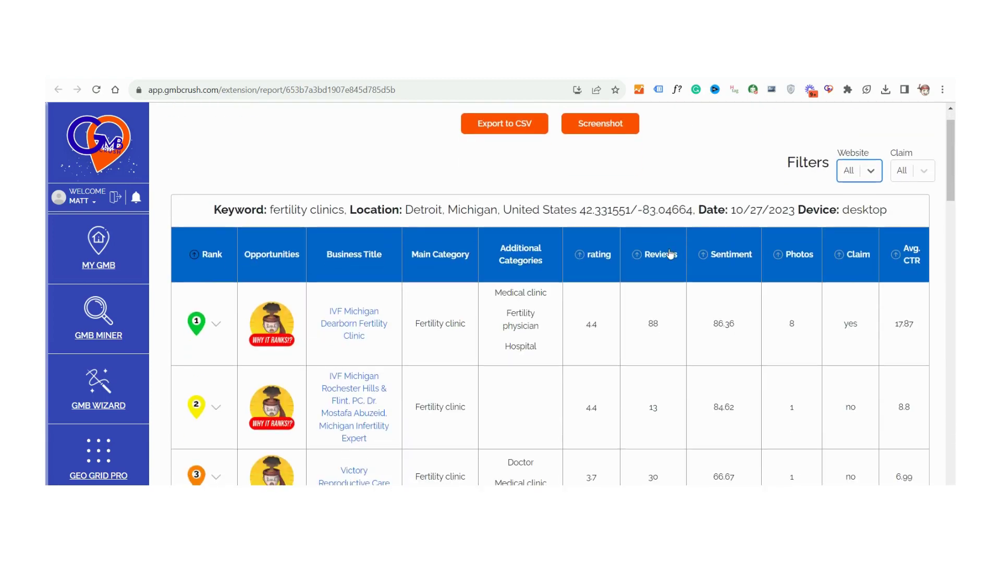
{"action": "left_click", "coordinate": [217, 326]}
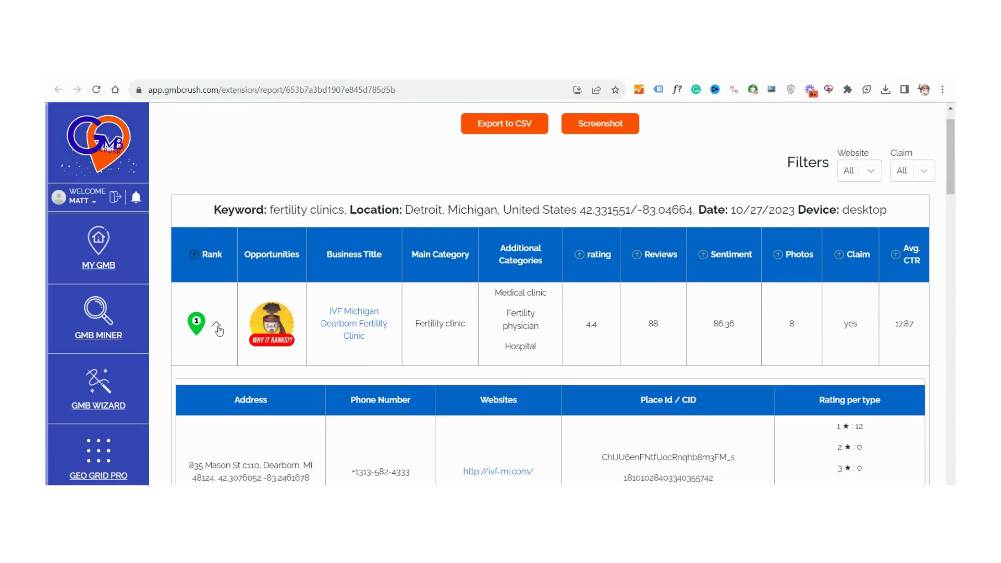
{"action": "scroll", "coordinate": [219, 331], "scroll_direction": "down", "scroll_amount": 1}
{"action": "scroll", "coordinate": [219, 334], "scroll_direction": "down", "scroll_amount": 1}
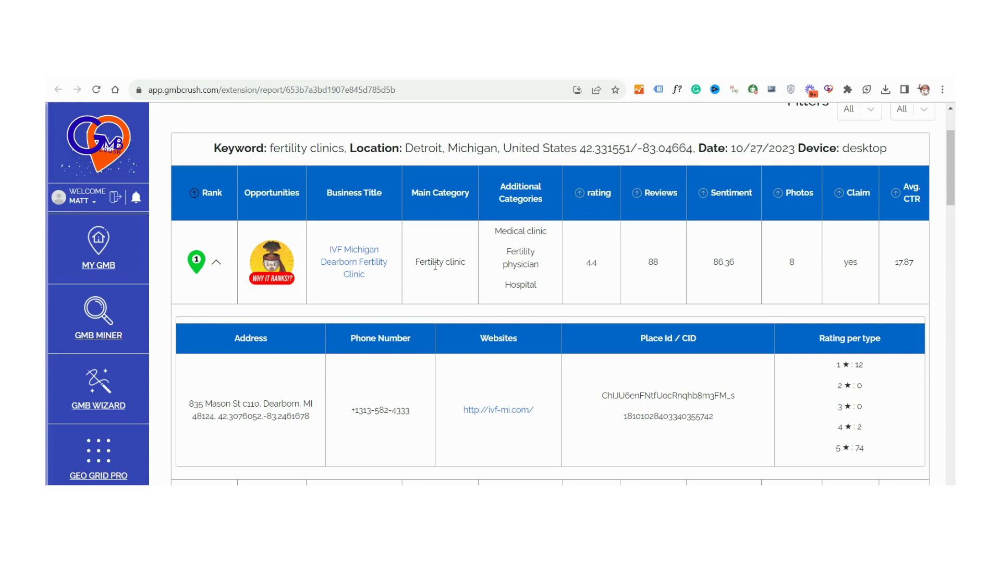
{"action": "left_click_drag", "start_coordinate": [495, 232], "coordinate": [549, 295]}
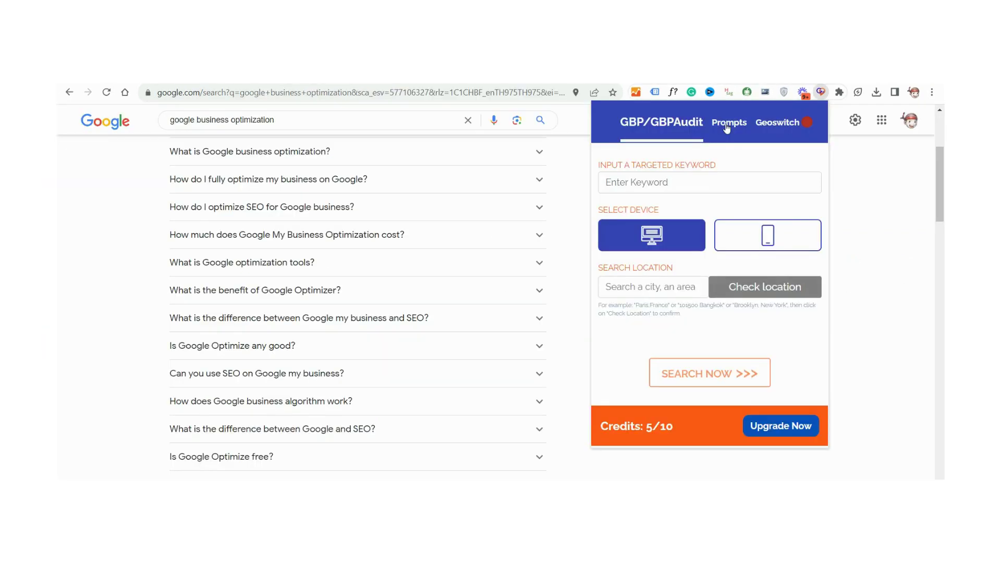
Step: Open the Prompts tab and read question 01 under Google Business SEO Optimization Steps
{"action": "left_click", "coordinate": [727, 125]}
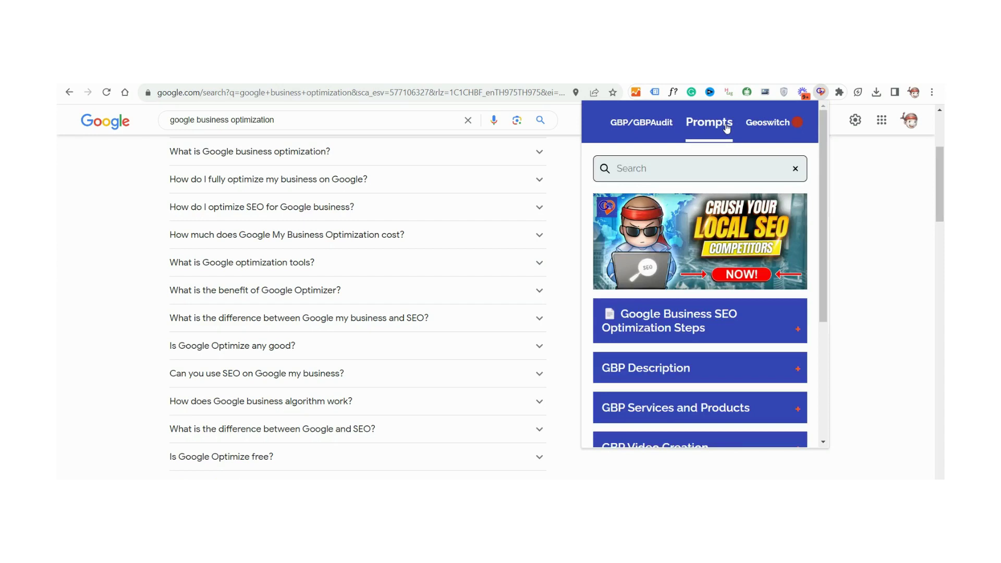
{"action": "scroll", "coordinate": [728, 192], "scroll_direction": "down", "scroll_amount": 2}
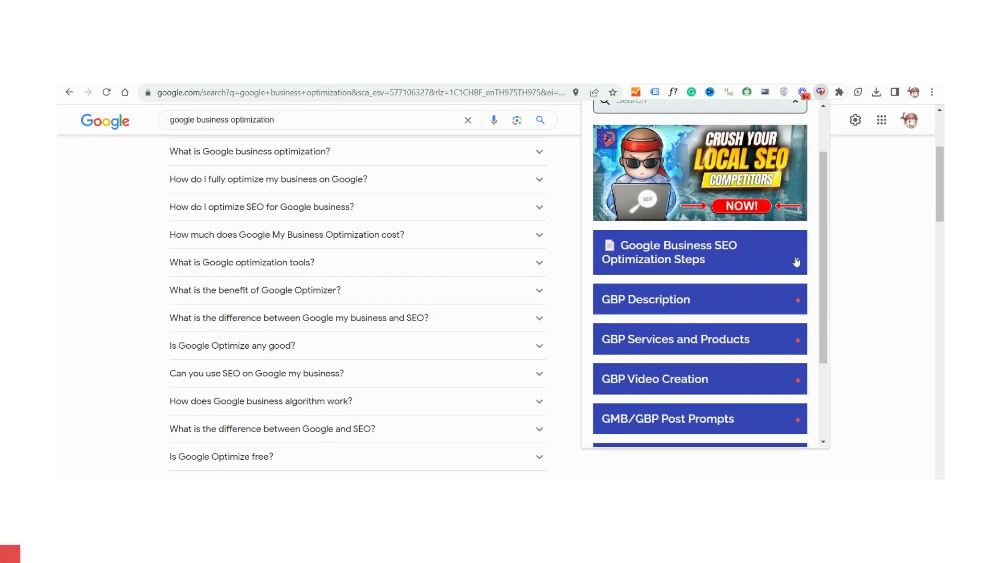
{"action": "left_click", "coordinate": [797, 262]}
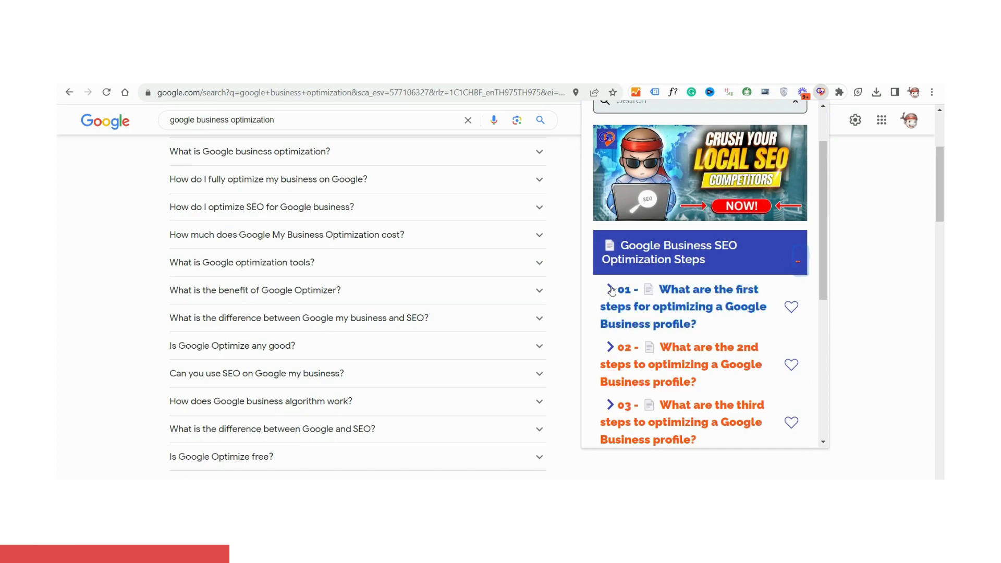
{"action": "left_click", "coordinate": [673, 307]}
{"action": "scroll", "coordinate": [672, 280], "scroll_direction": "down", "scroll_amount": 6}
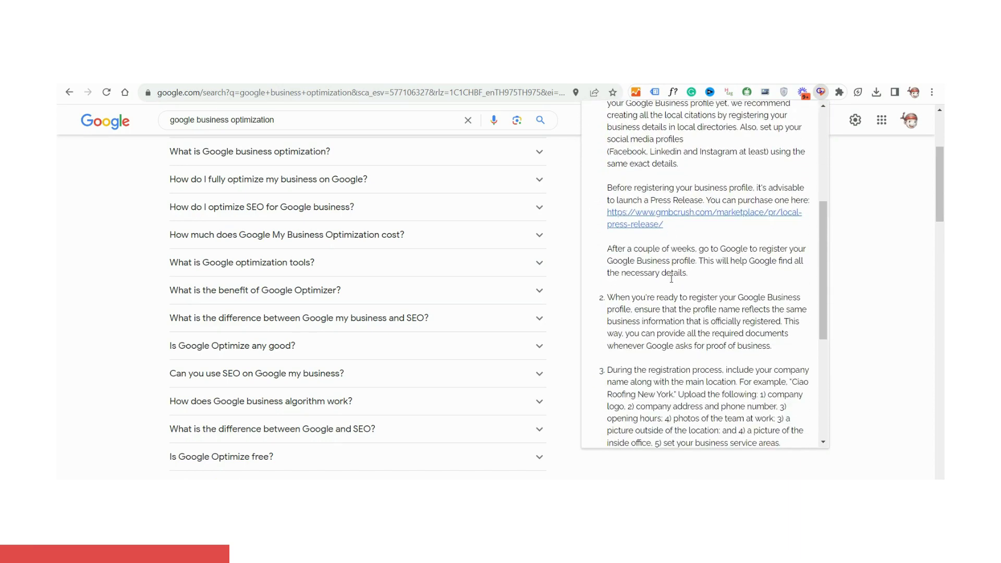
{"action": "scroll", "coordinate": [672, 279], "scroll_direction": "down", "scroll_amount": 2}
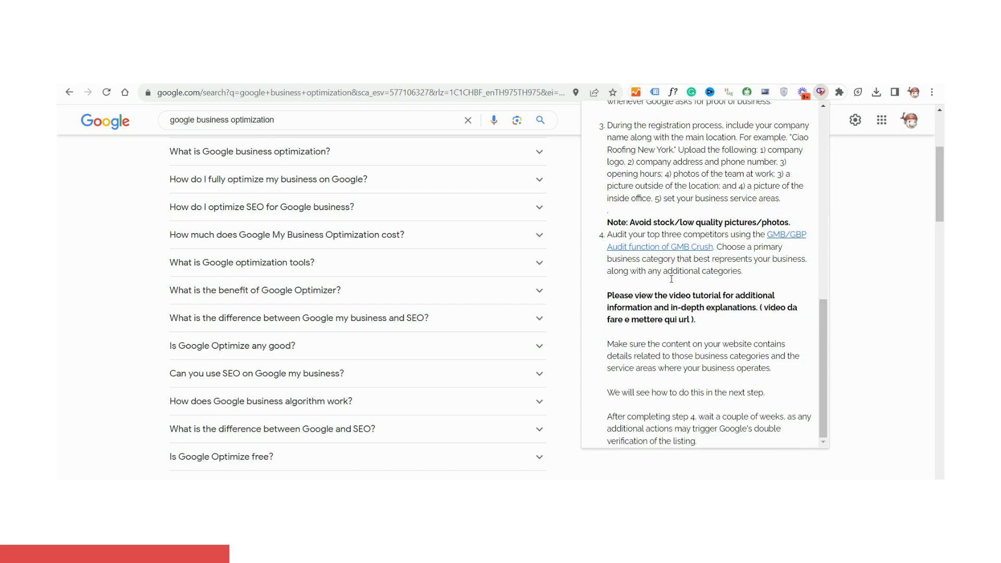
{"action": "scroll", "coordinate": [671, 280], "scroll_direction": "up", "scroll_amount": 10}
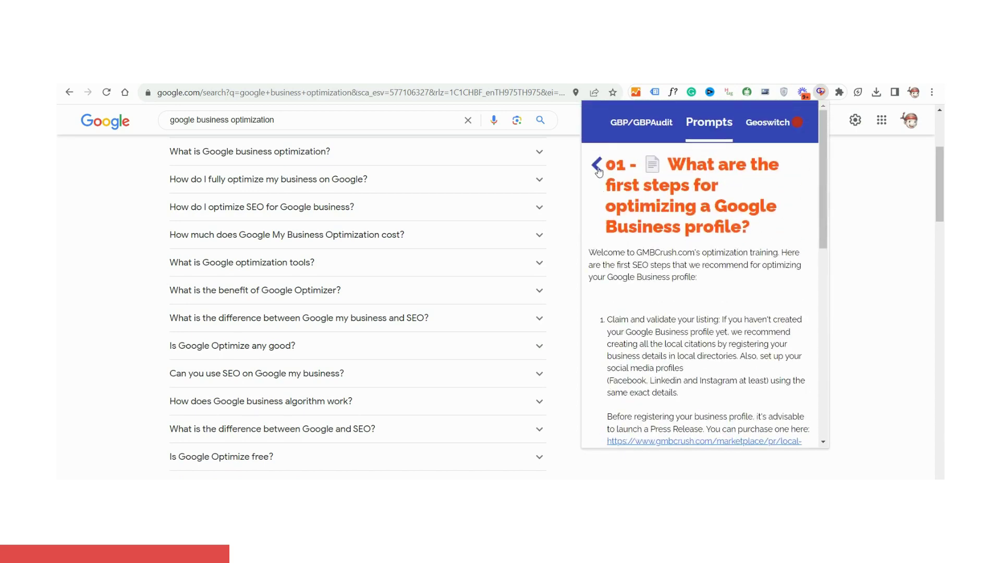
{"action": "left_click", "coordinate": [597, 166]}
Step: Expand and collapse GBP Description, then expand GBP Services and Products
{"action": "scroll", "coordinate": [672, 259], "scroll_direction": "down", "scroll_amount": 3}
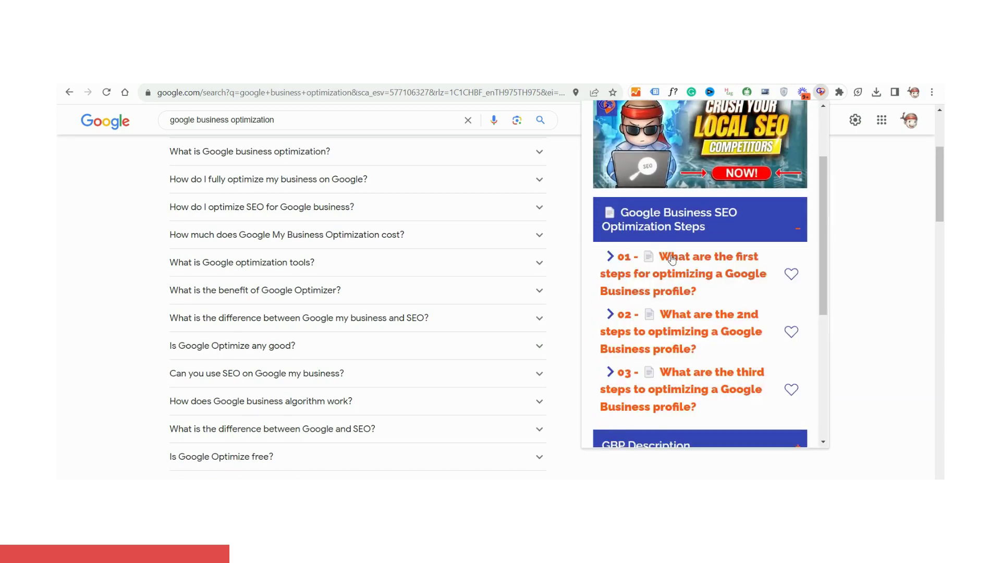
{"action": "scroll", "coordinate": [727, 229], "scroll_direction": "down", "scroll_amount": 4}
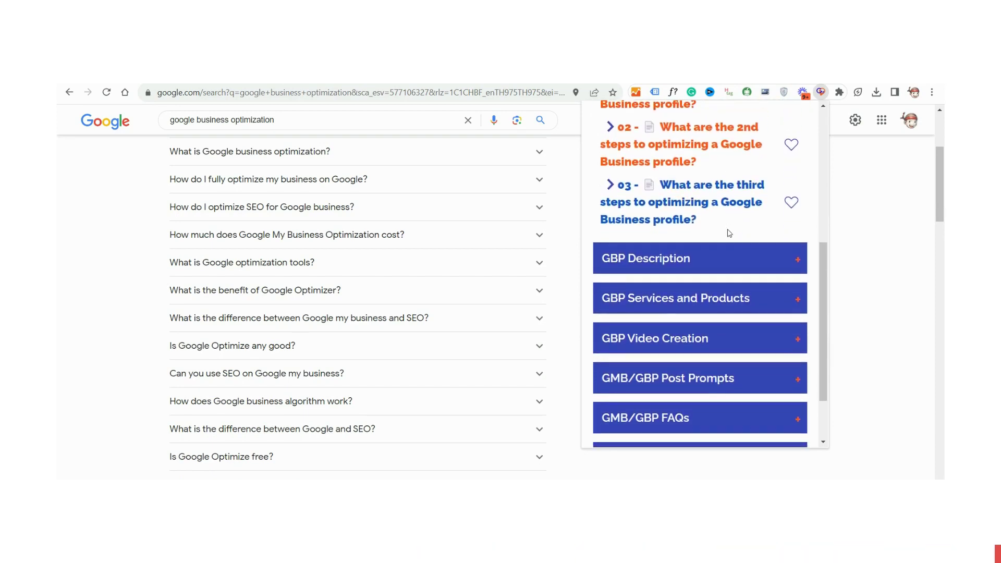
{"action": "left_click", "coordinate": [798, 262]}
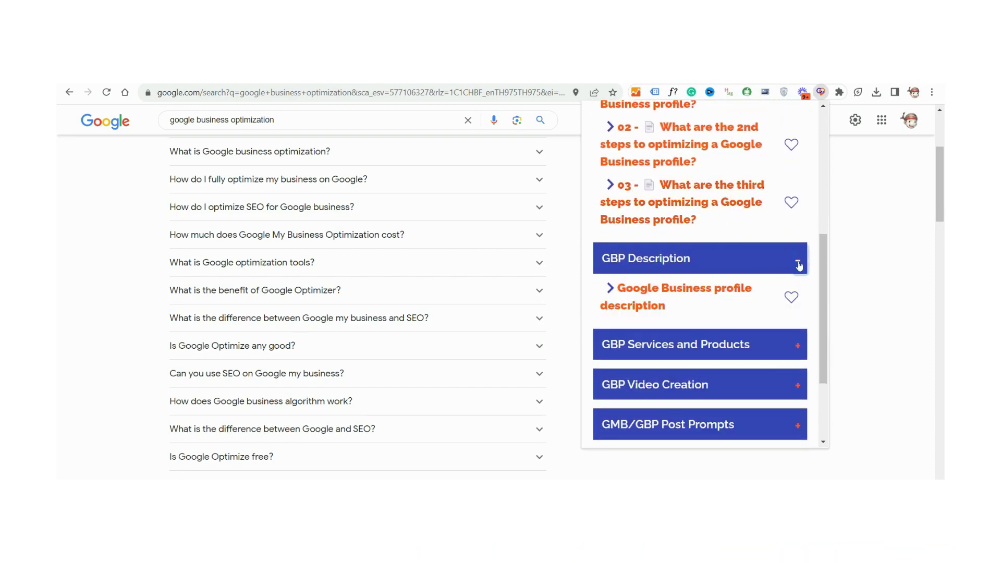
{"action": "left_click", "coordinate": [798, 261]}
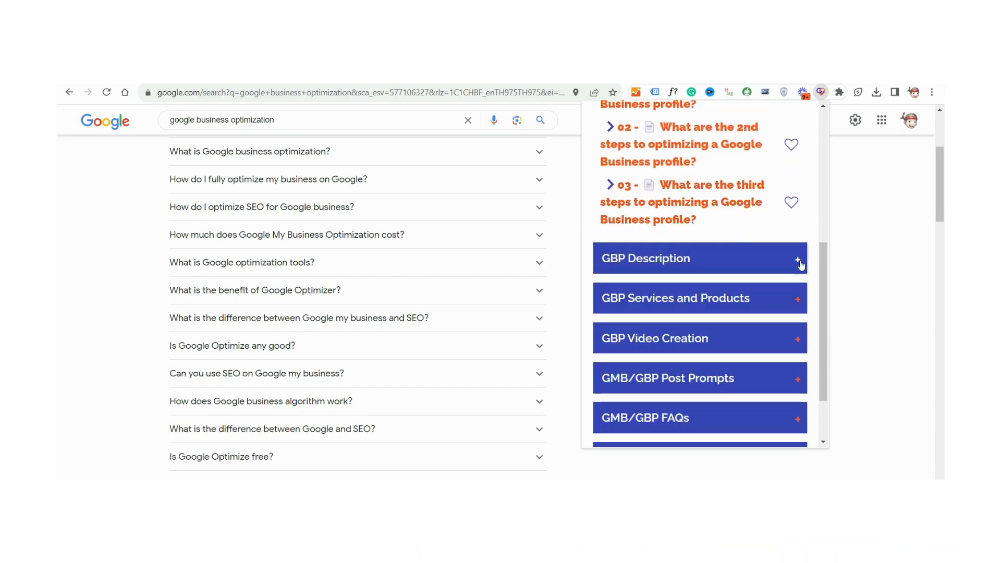
{"action": "left_click", "coordinate": [799, 302]}
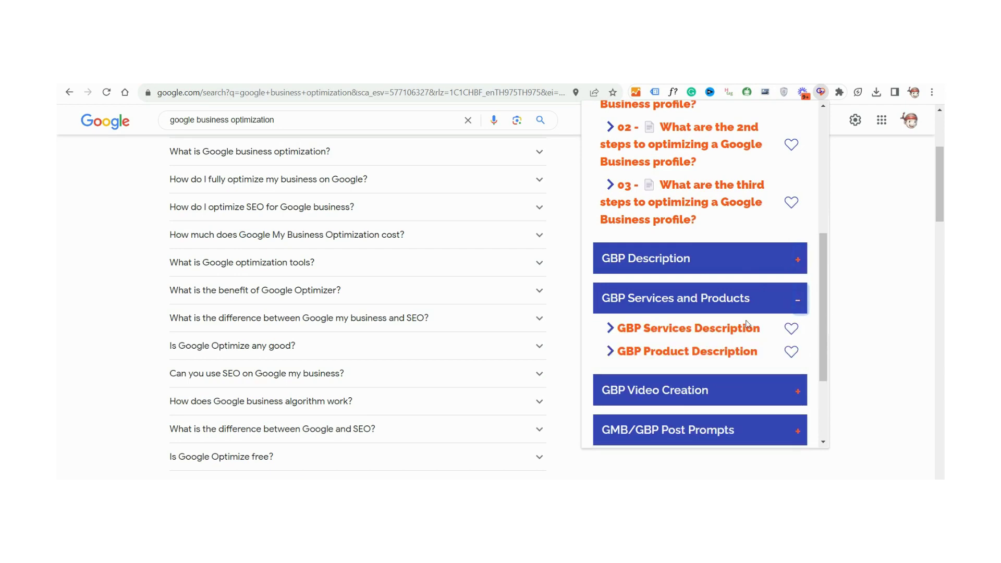
Step: Open the GBP Services Description template and click into its service type, company, industry and location fields
{"action": "left_click", "coordinate": [715, 356]}
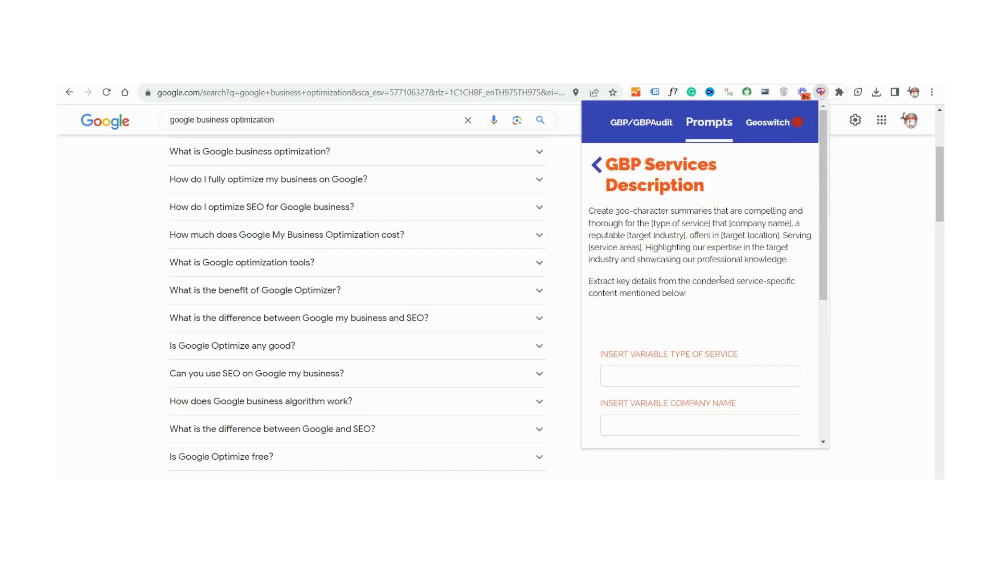
{"action": "scroll", "coordinate": [720, 277], "scroll_direction": "down", "scroll_amount": 4}
{"action": "left_click", "coordinate": [690, 224]}
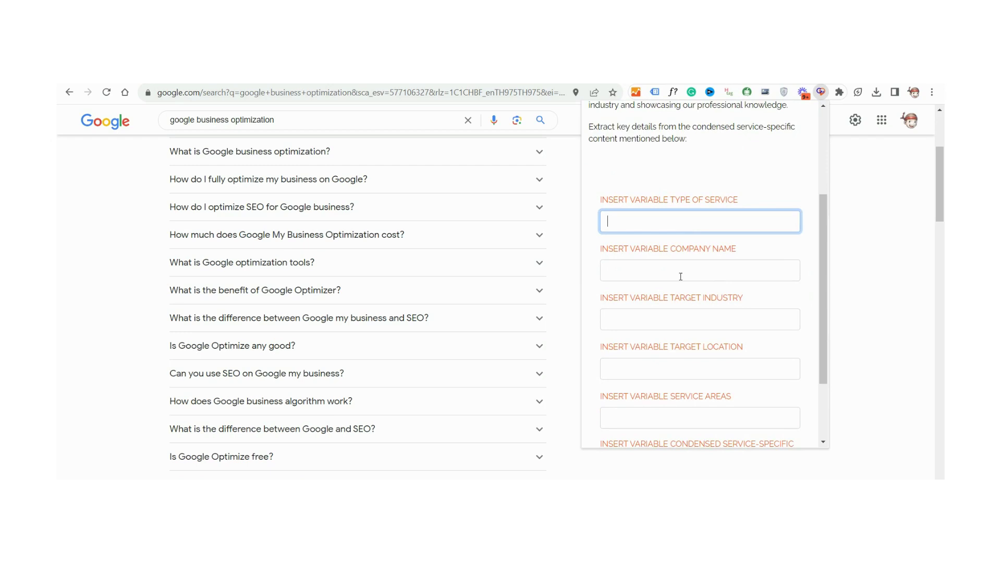
{"action": "left_click", "coordinate": [678, 271]}
{"action": "scroll", "coordinate": [683, 313], "scroll_direction": "down", "scroll_amount": 1}
{"action": "left_click", "coordinate": [685, 259]}
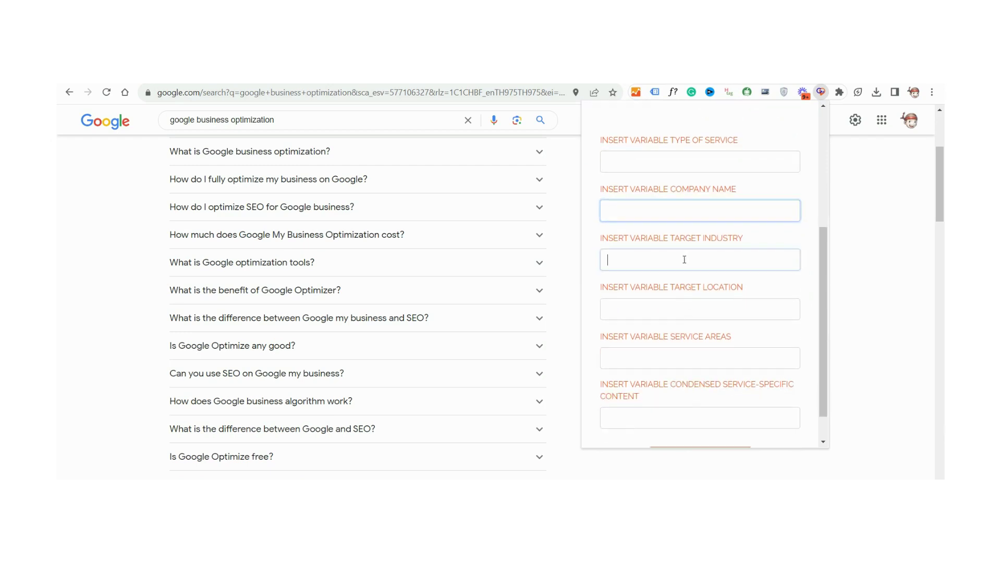
{"action": "left_click", "coordinate": [674, 307]}
Step: Click into the service areas and condensed content fields, then re-expand GBP Services and Products
{"action": "scroll", "coordinate": [692, 333], "scroll_direction": "down", "scroll_amount": 1}
{"action": "left_click", "coordinate": [665, 317]}
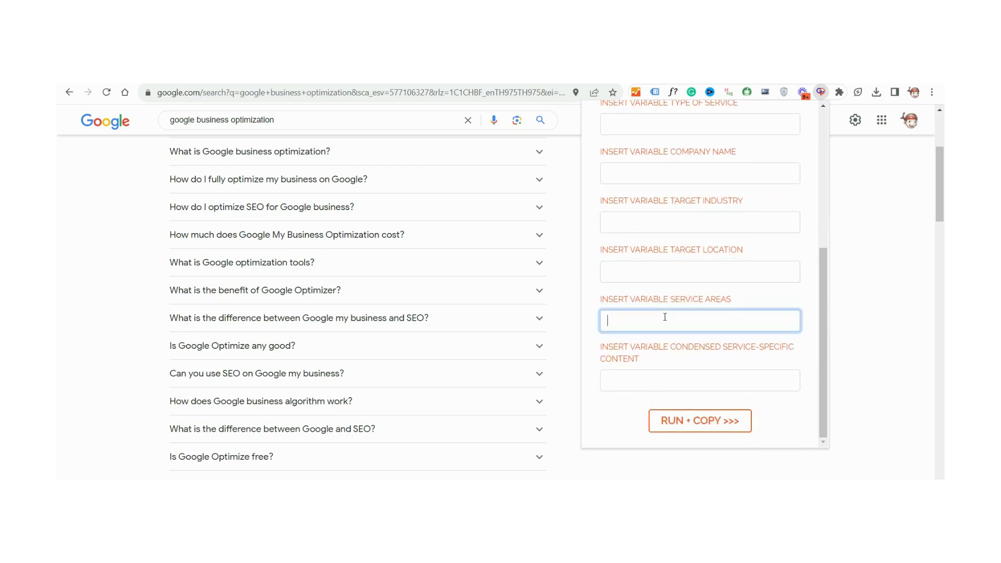
{"action": "left_click", "coordinate": [643, 379]}
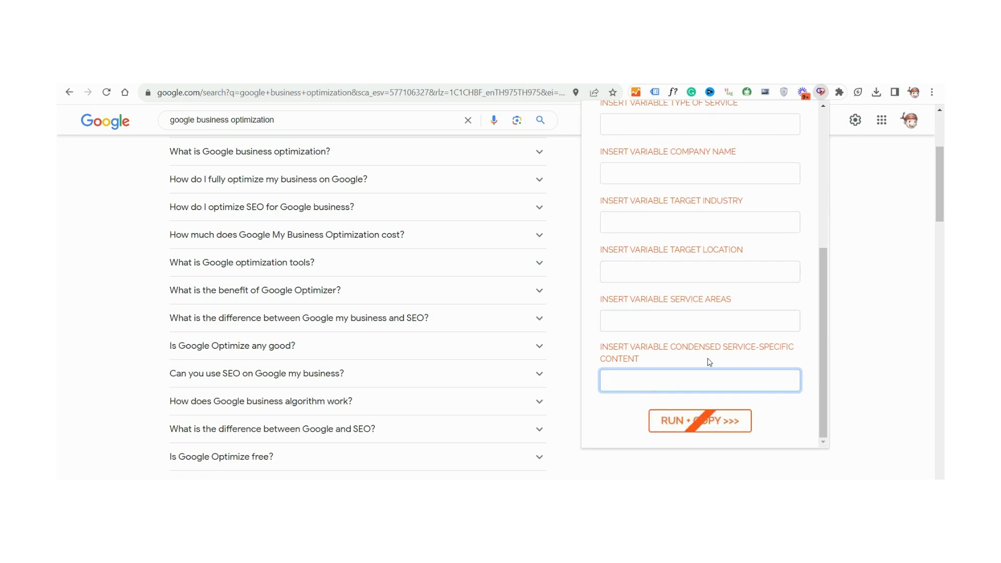
{"action": "scroll", "coordinate": [663, 277], "scroll_direction": "up", "scroll_amount": 5}
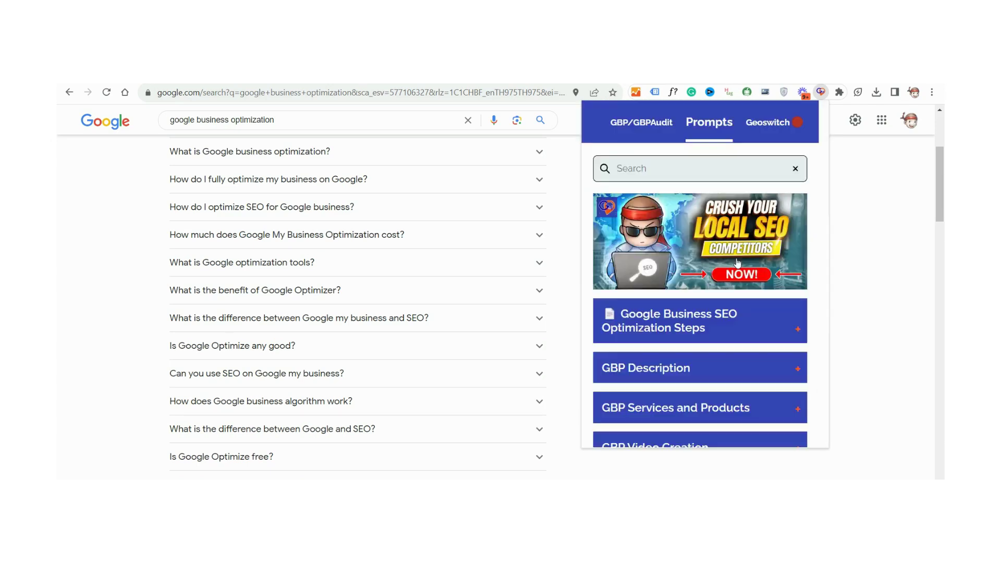
{"action": "scroll", "coordinate": [732, 286], "scroll_direction": "down", "scroll_amount": 5}
{"action": "left_click", "coordinate": [731, 287]}
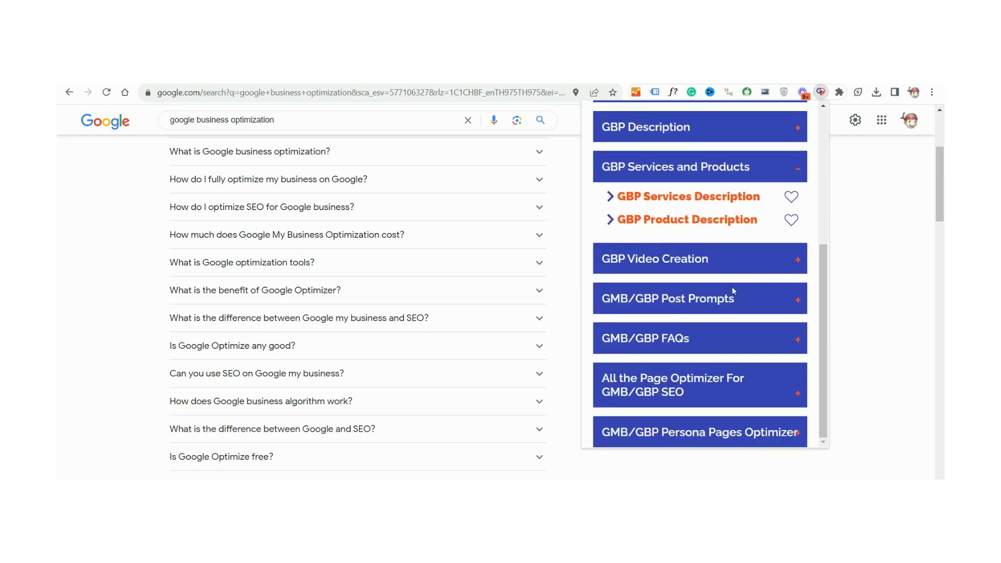
Step: Open the Primary Cat. Google Posts (1/13) prompt and go through its business name, category, location, hours and details fields
{"action": "left_click", "coordinate": [797, 299]}
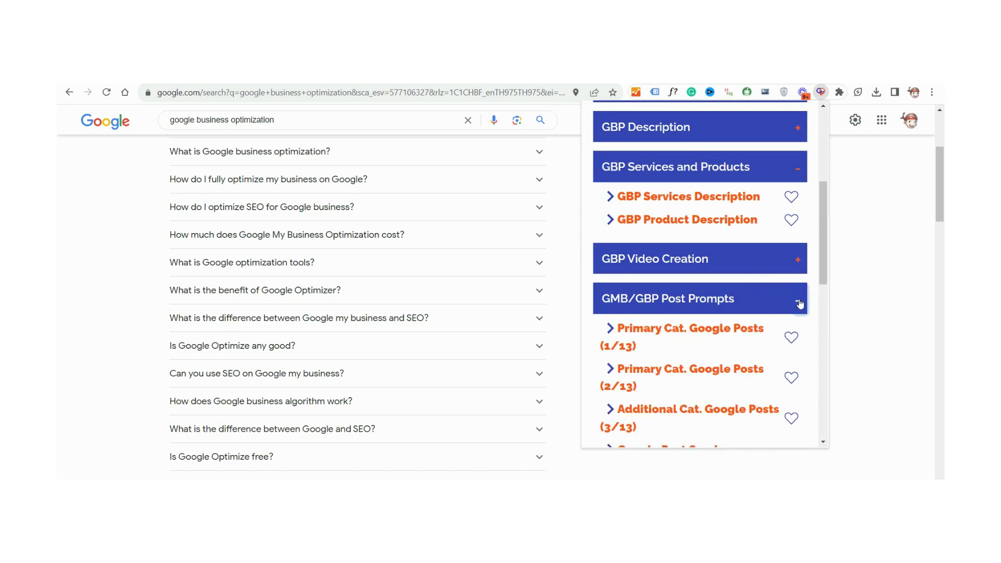
{"action": "scroll", "coordinate": [771, 308], "scroll_direction": "down", "scroll_amount": 2}
{"action": "left_click", "coordinate": [638, 220]}
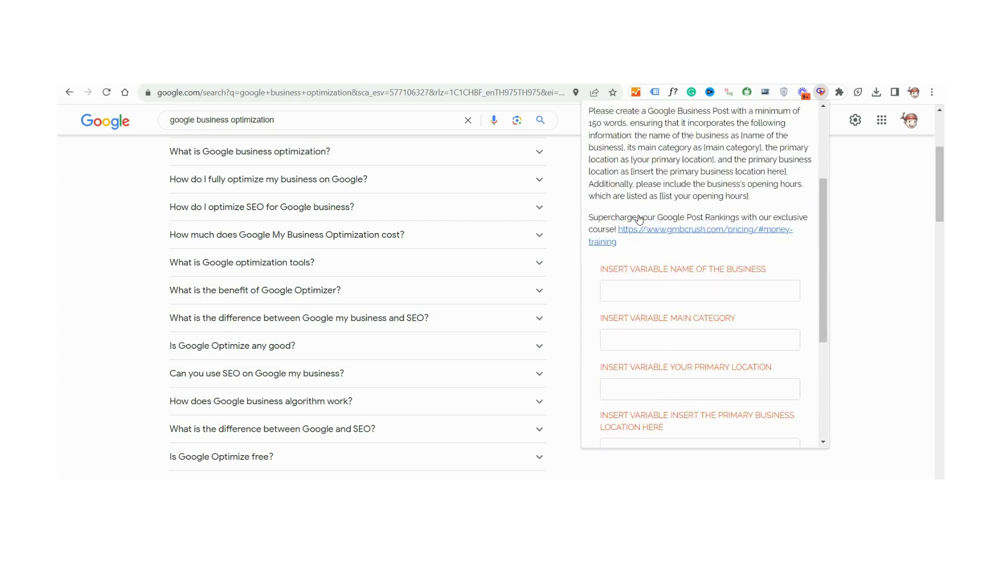
{"action": "scroll", "coordinate": [678, 223], "scroll_direction": "down", "scroll_amount": 2}
{"action": "scroll", "coordinate": [678, 223], "scroll_direction": "down", "scroll_amount": 3}
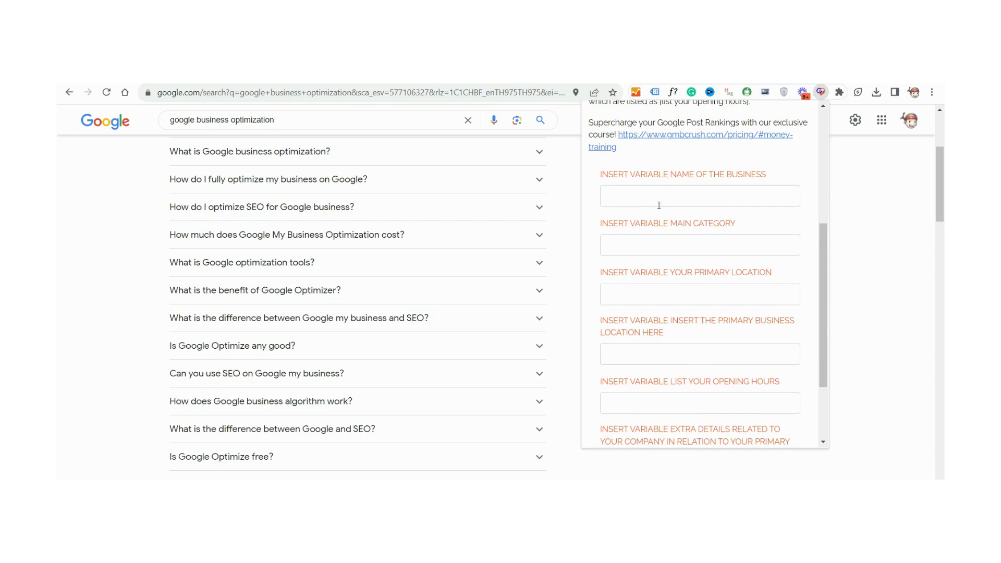
{"action": "left_click", "coordinate": [651, 197]}
{"action": "left_click", "coordinate": [644, 244]}
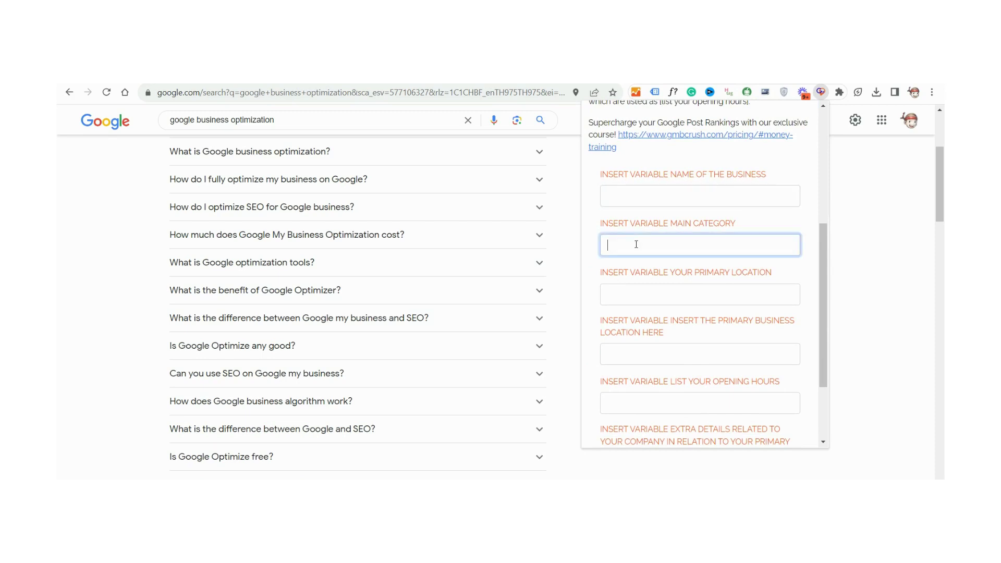
{"action": "left_click", "coordinate": [637, 294]}
{"action": "left_click", "coordinate": [647, 357]}
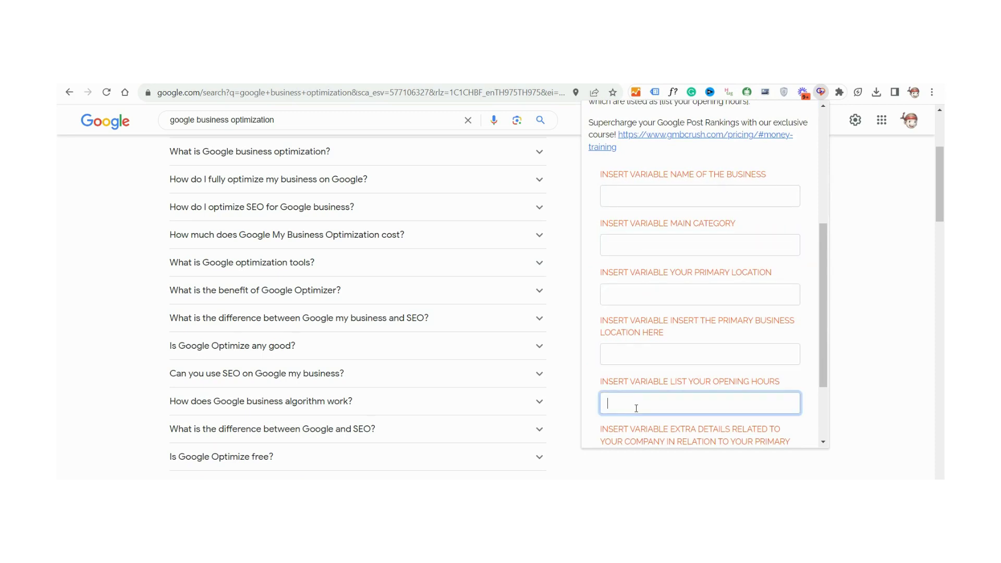
{"action": "left_click", "coordinate": [641, 397]}
{"action": "scroll", "coordinate": [637, 407], "scroll_direction": "down", "scroll_amount": 2}
{"action": "left_click", "coordinate": [650, 373]}
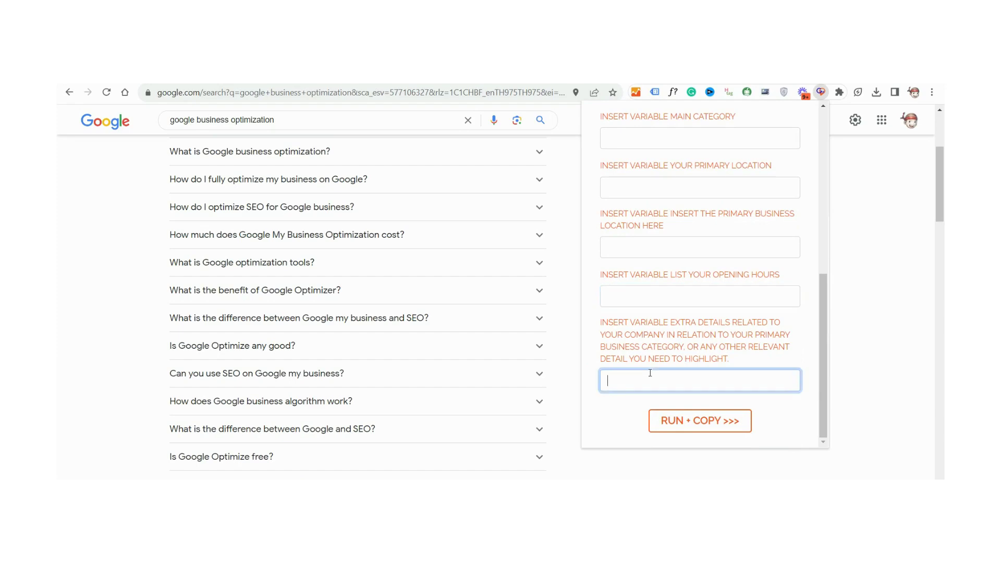
Step: Expand All the Page Optimizer For GMB/GBP SEO and open Extract Relevant Keywords (1/6)
{"action": "scroll", "coordinate": [646, 375], "scroll_direction": "up", "scroll_amount": 7}
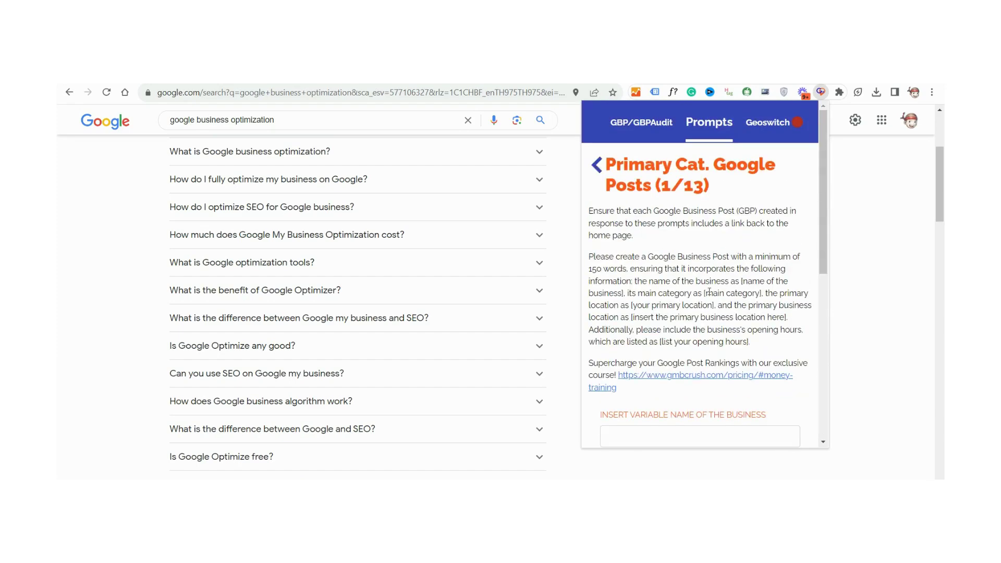
{"action": "scroll", "coordinate": [709, 292], "scroll_direction": "down", "scroll_amount": 8}
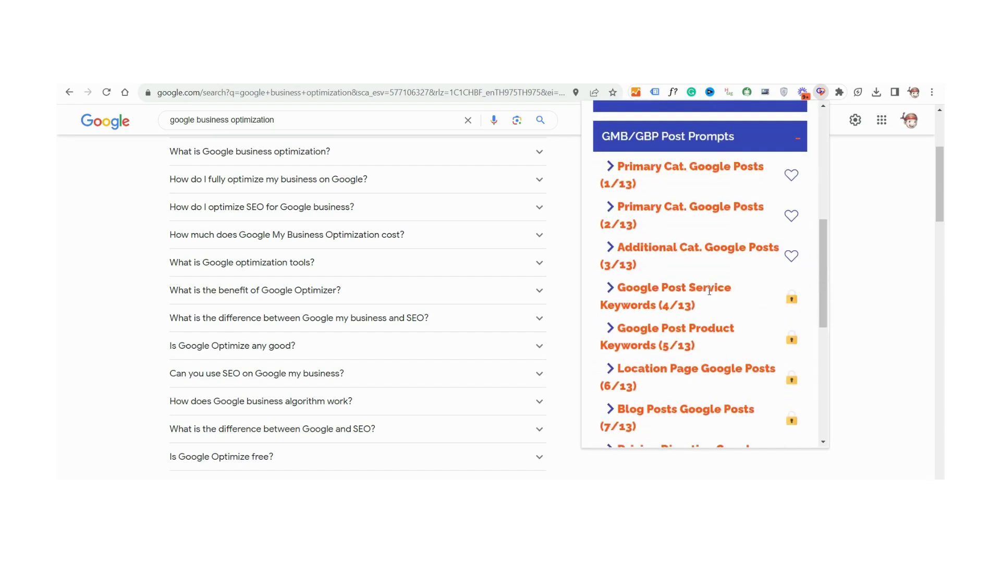
{"action": "scroll", "coordinate": [709, 290], "scroll_direction": "down", "scroll_amount": 7}
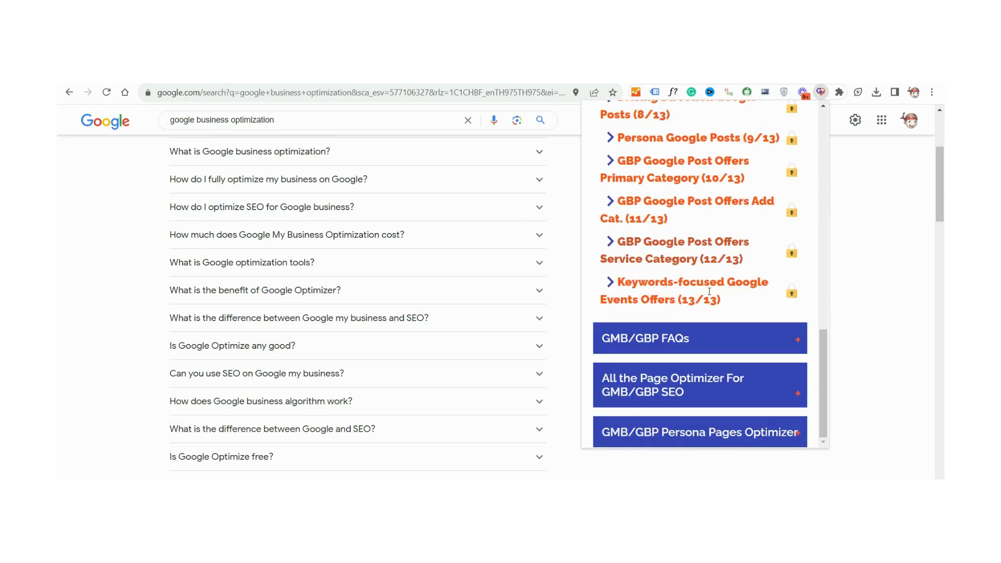
{"action": "left_click", "coordinate": [793, 394]}
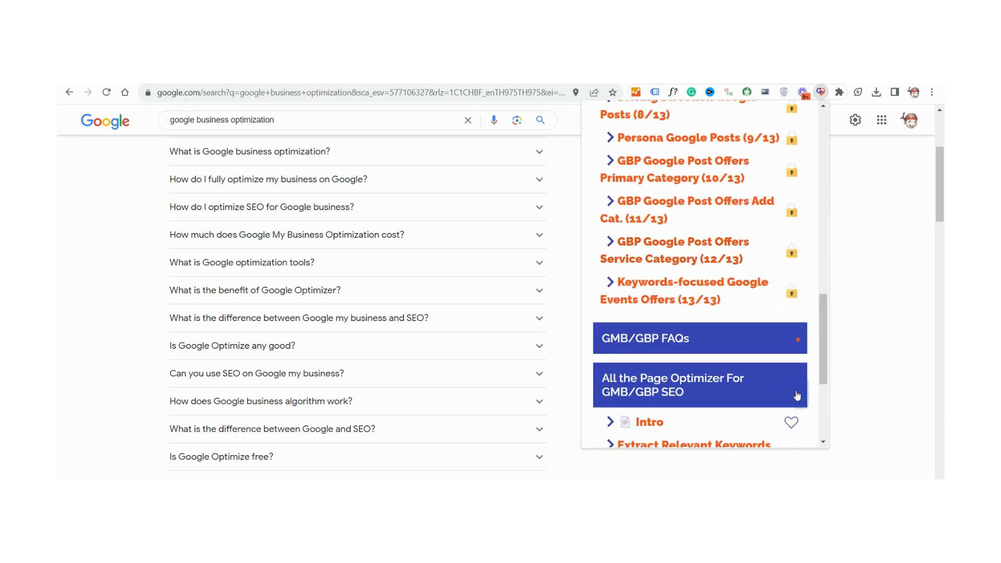
{"action": "scroll", "coordinate": [709, 323], "scroll_direction": "down", "scroll_amount": 3}
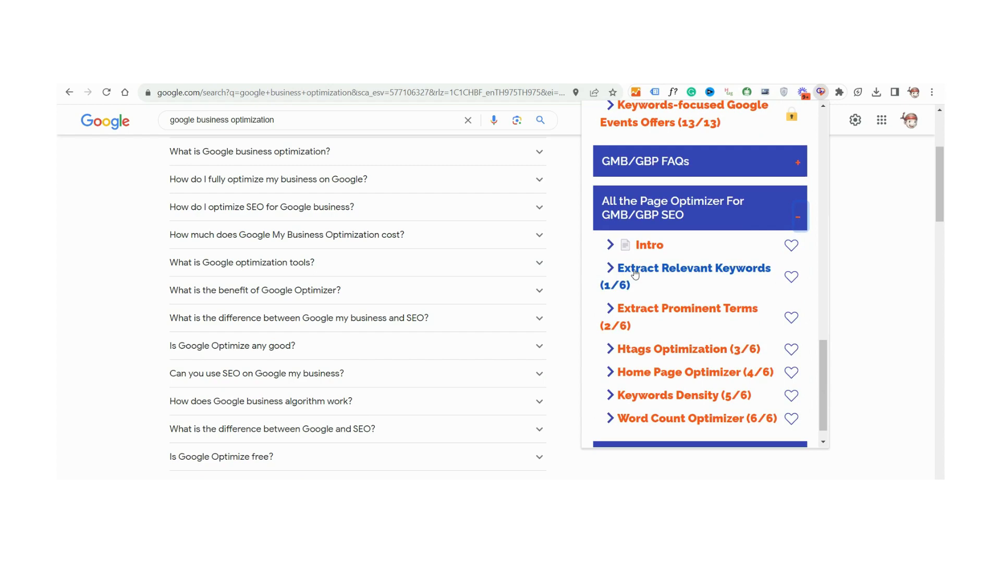
{"action": "left_click", "coordinate": [621, 276]}
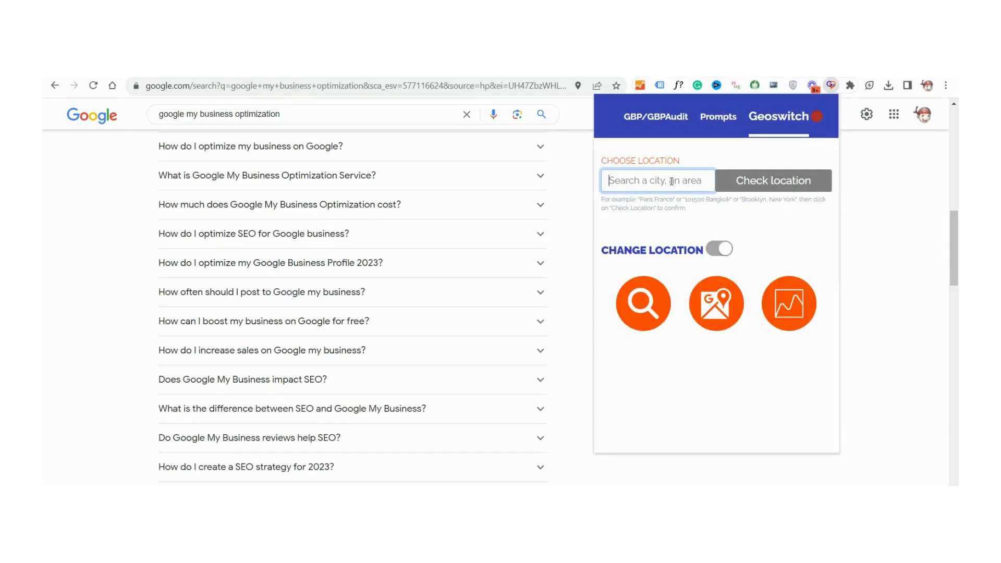
Step: Replace 'miami' with 'new york' in Geoswitch, apply New York, New York, and launch Google Maps
{"action": "type", "text": "miami"}
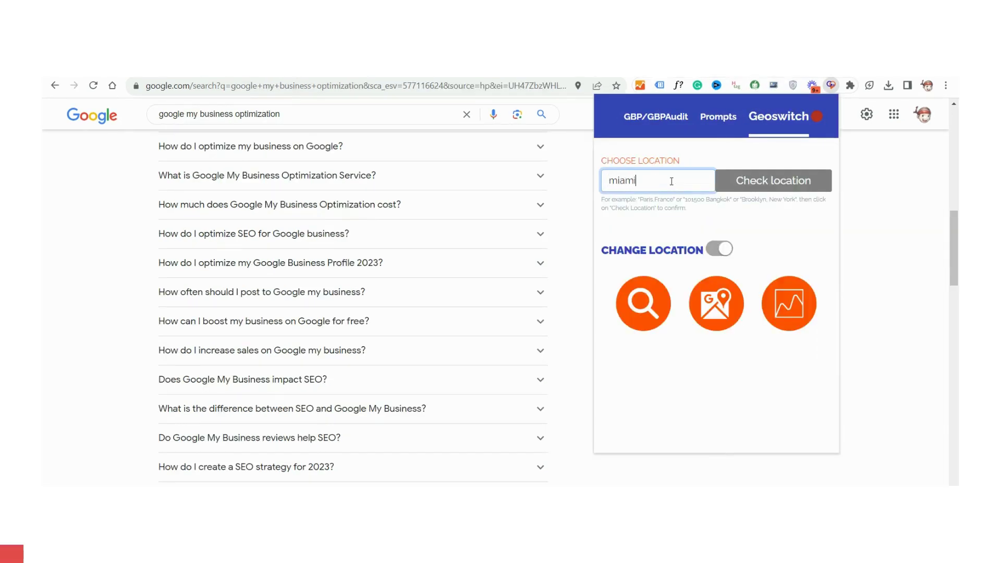
{"action": "key", "text": "ctrl+a"}
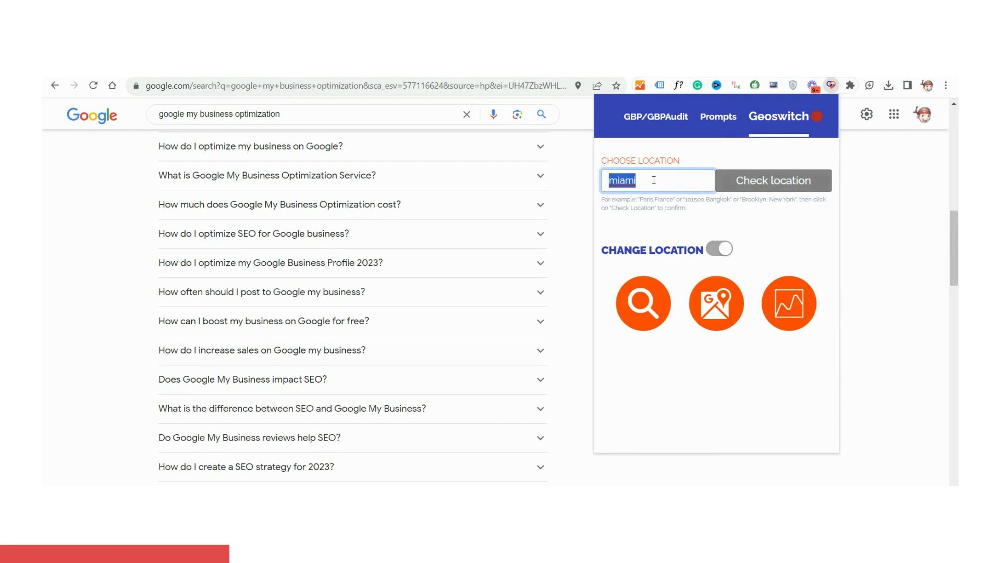
{"action": "type", "text": "new york"}
{"action": "left_click", "coordinate": [764, 183]}
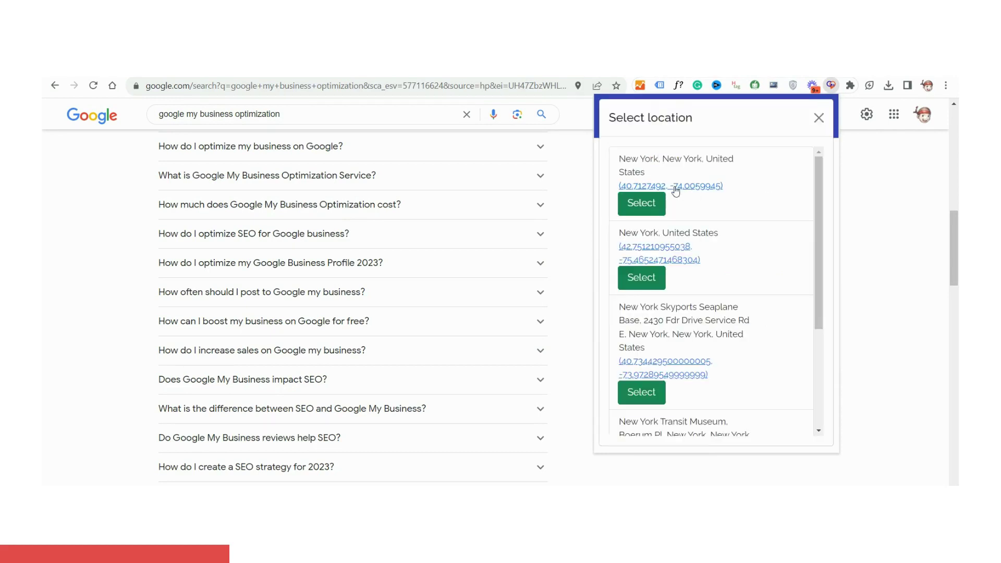
{"action": "left_click", "coordinate": [663, 203]}
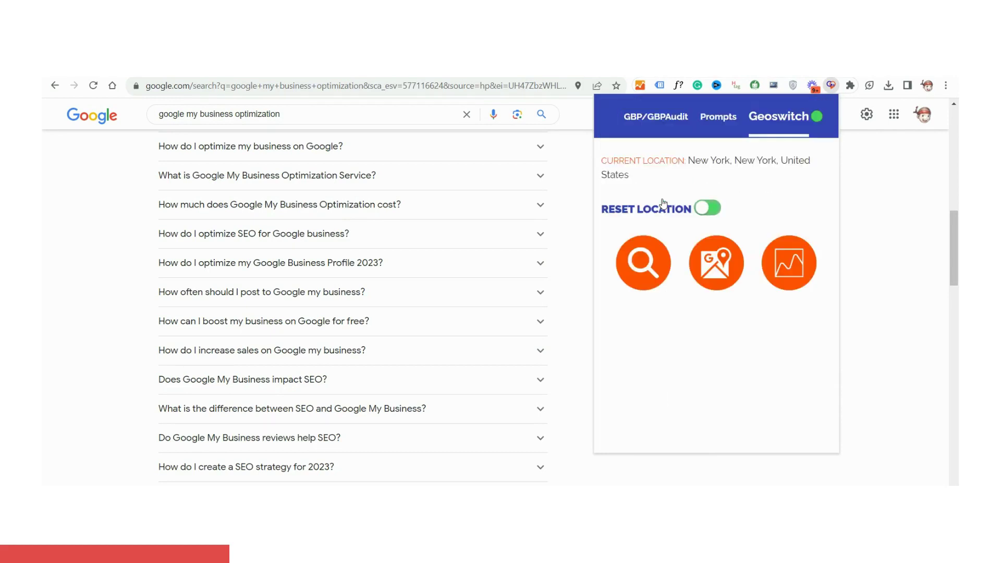
{"action": "left_click", "coordinate": [716, 263]}
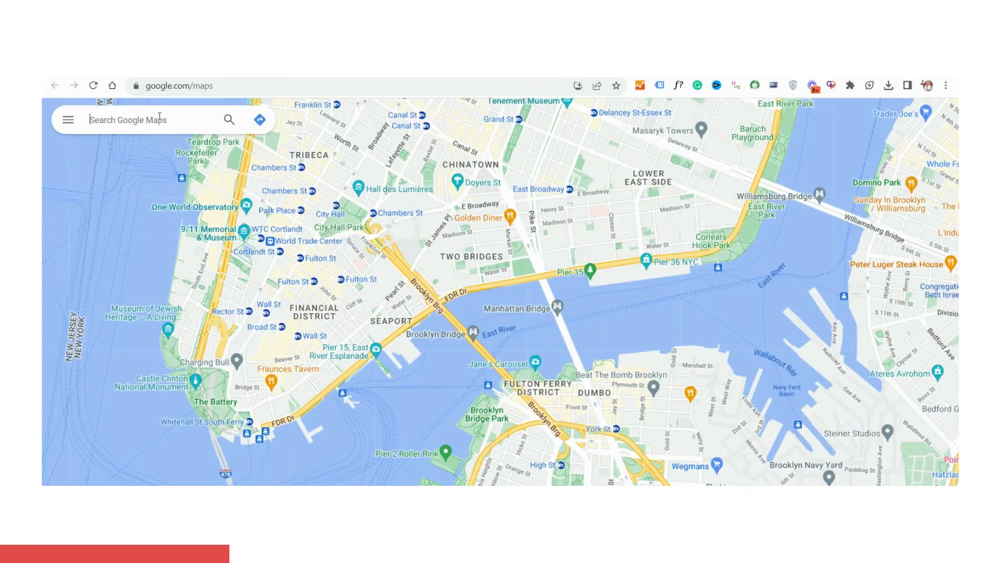
Step: Search Google Maps for 'plumbing supply near me', then reopen the Geoswitch panel
{"action": "type", "text": "plumbing"}
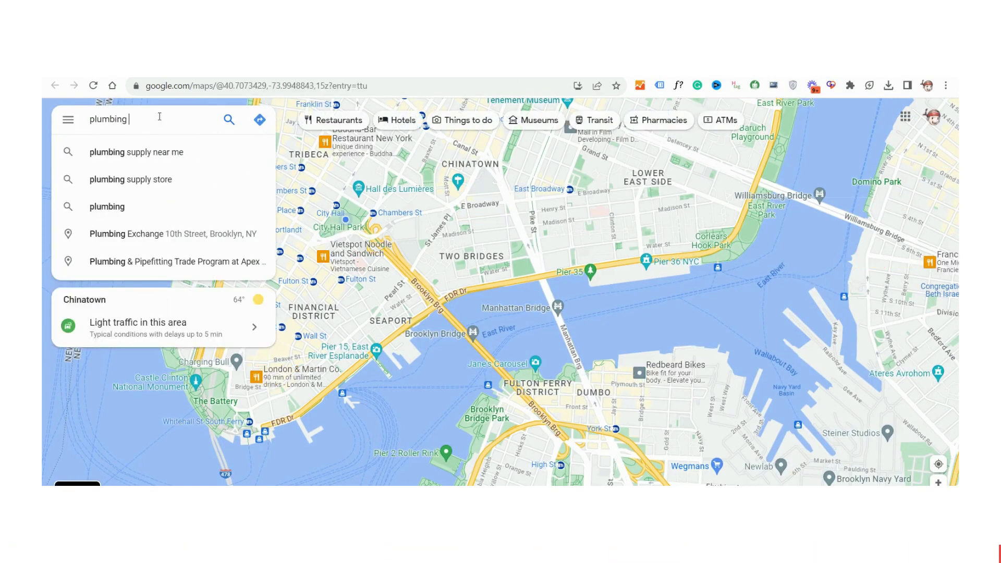
{"action": "key", "text": "Down"}
{"action": "key", "text": "Return"}
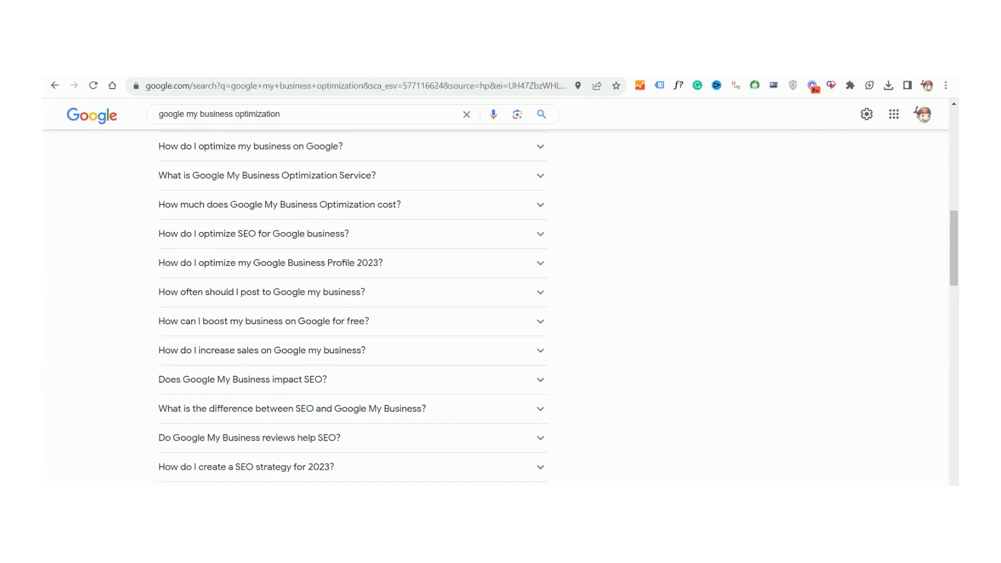
{"action": "left_click", "coordinate": [831, 85]}
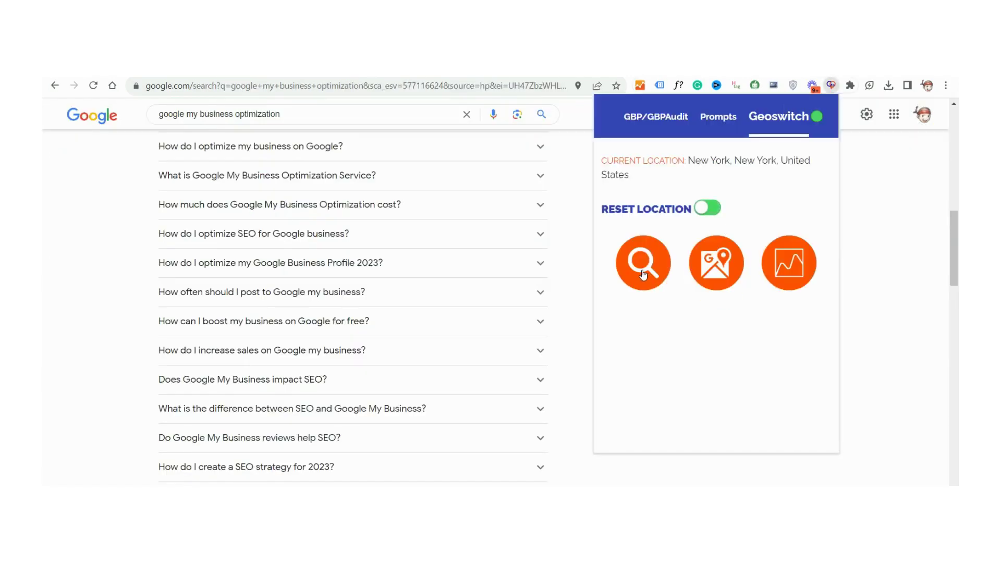
Step: Run a New York Google search for 'plumbing companies near me' and scroll down to the Businesses map
{"action": "left_click", "coordinate": [643, 274]}
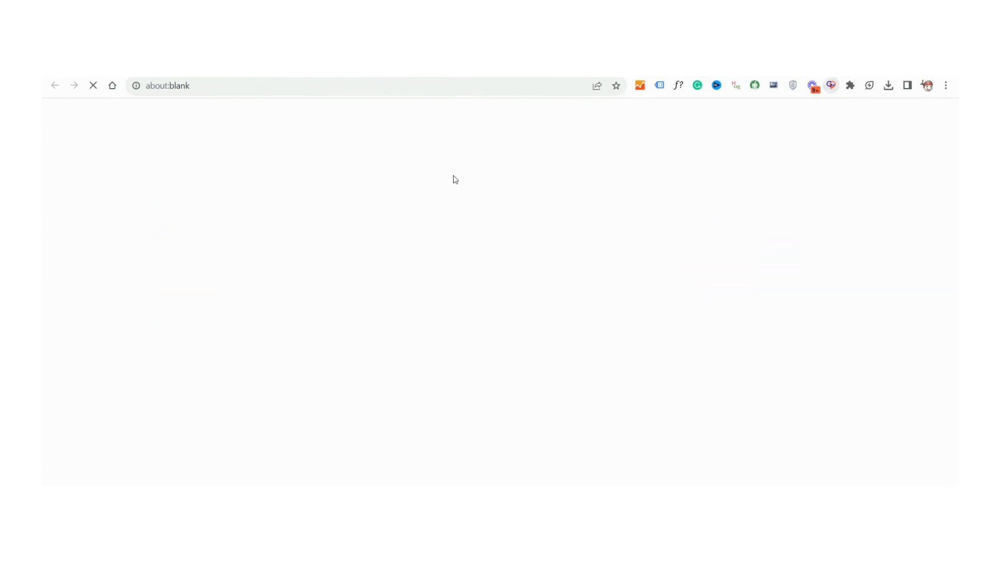
{"action": "left_click", "coordinate": [391, 270]}
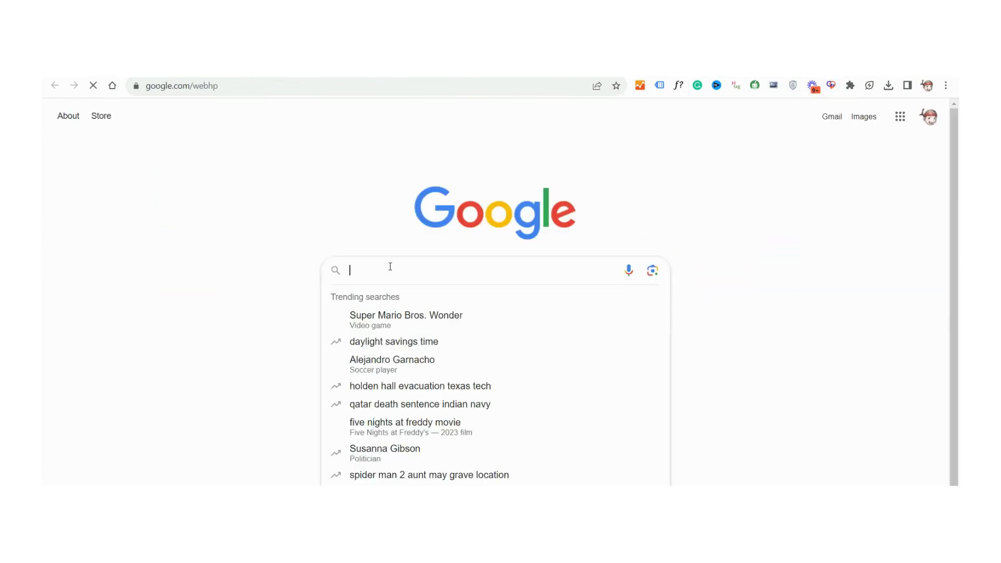
{"action": "type", "text": "plumbin"}
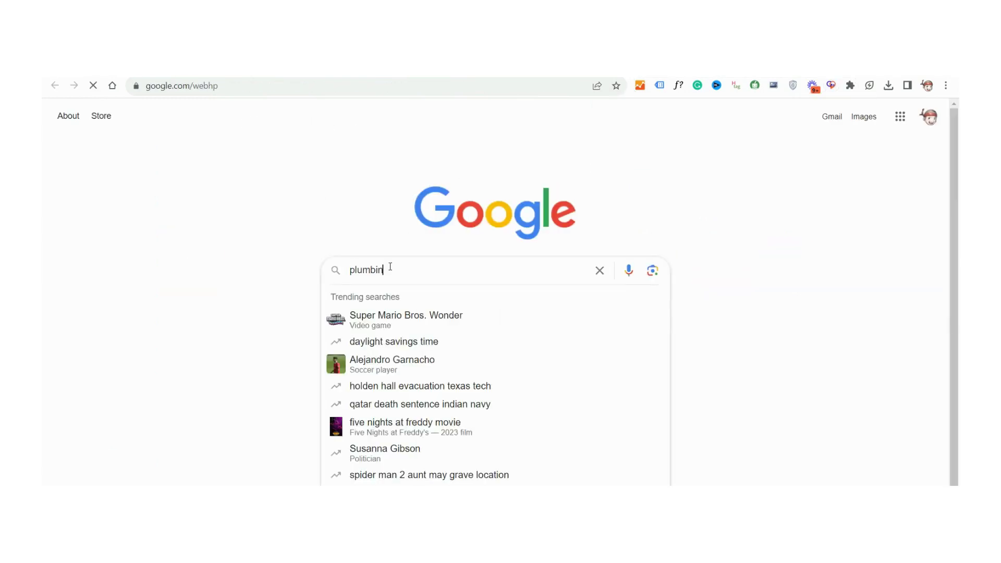
{"action": "type", "text": "g companie"}
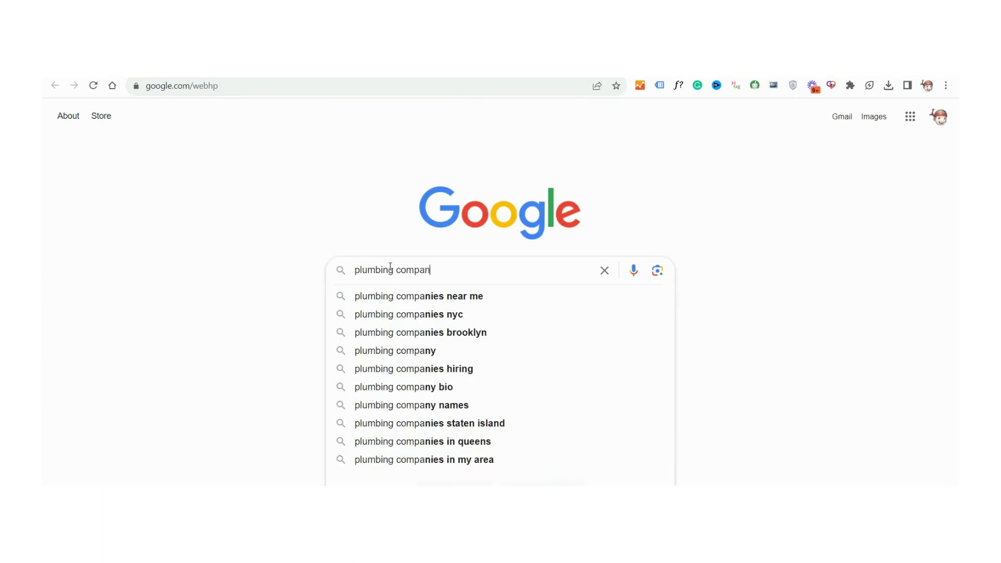
{"action": "left_click", "coordinate": [423, 296]}
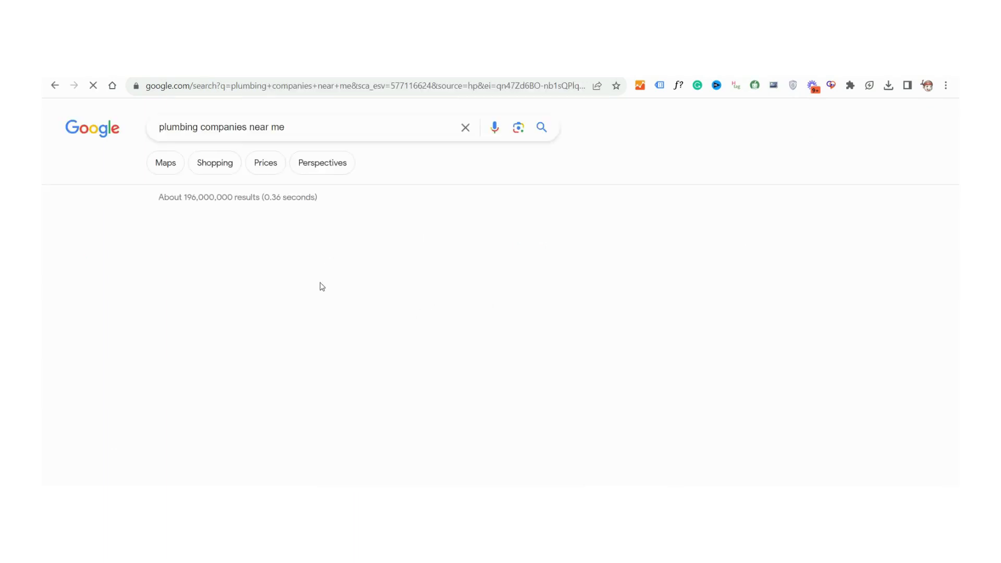
{"action": "scroll", "coordinate": [133, 328], "scroll_direction": "down", "scroll_amount": 2}
{"action": "scroll", "coordinate": [132, 328], "scroll_direction": "down", "scroll_amount": 1}
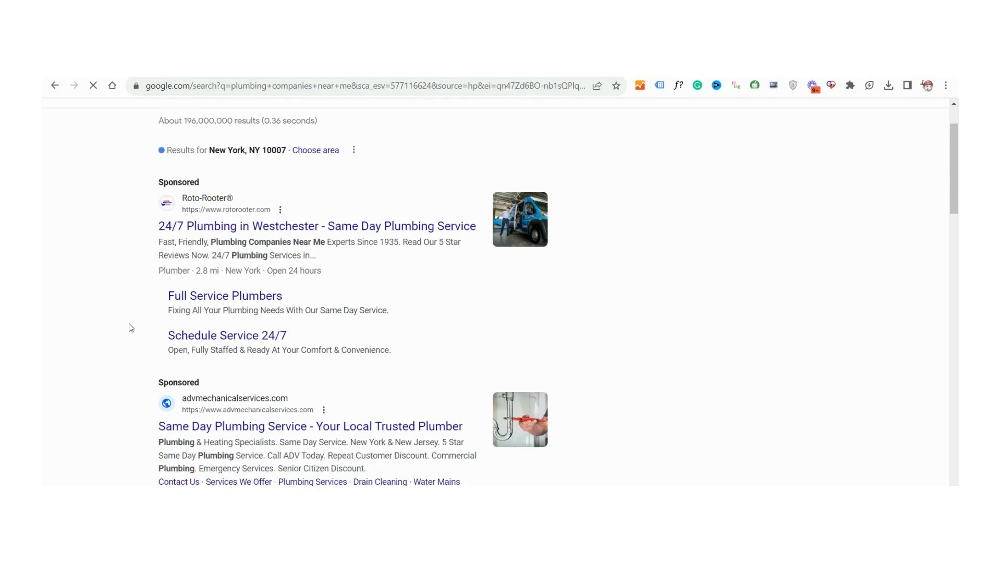
{"action": "scroll", "coordinate": [109, 295], "scroll_direction": "down", "scroll_amount": 5}
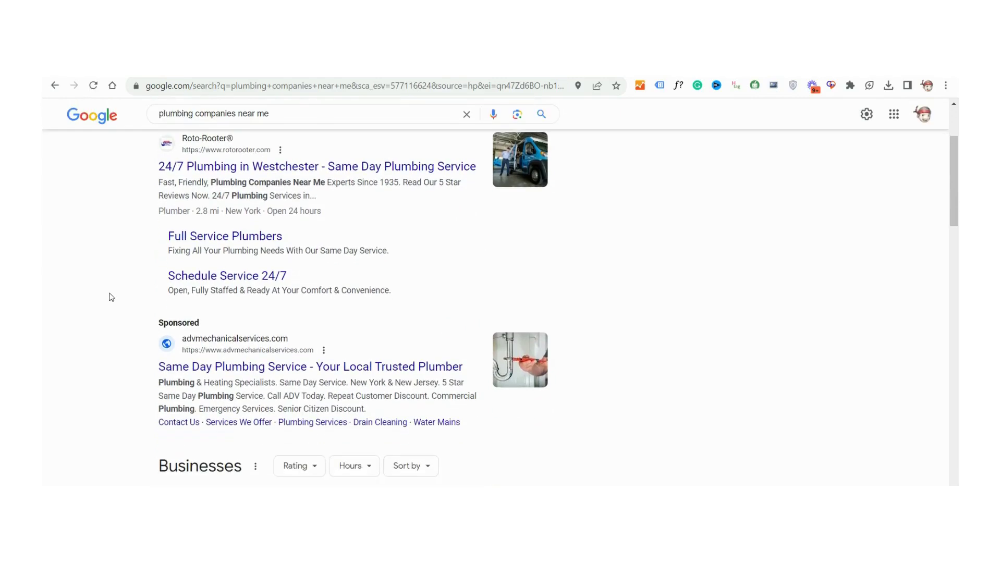
{"action": "scroll", "coordinate": [111, 295], "scroll_direction": "down", "scroll_amount": 2}
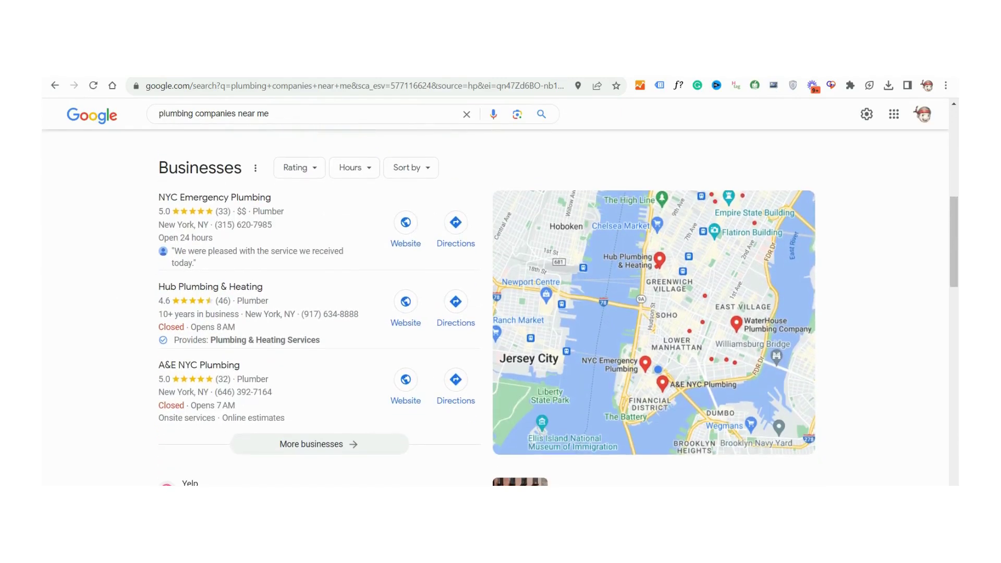
Step: Open GMB Crush, browse the prompt list to the Page Optimizer Intro, then switch to Geoswitch
{"action": "left_click", "coordinate": [833, 86]}
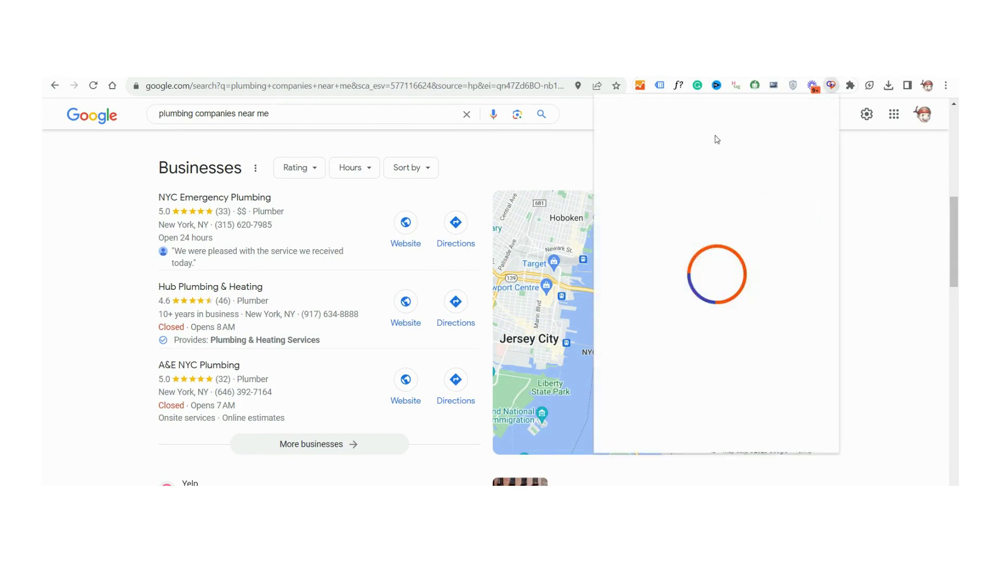
{"action": "left_click", "coordinate": [651, 119]}
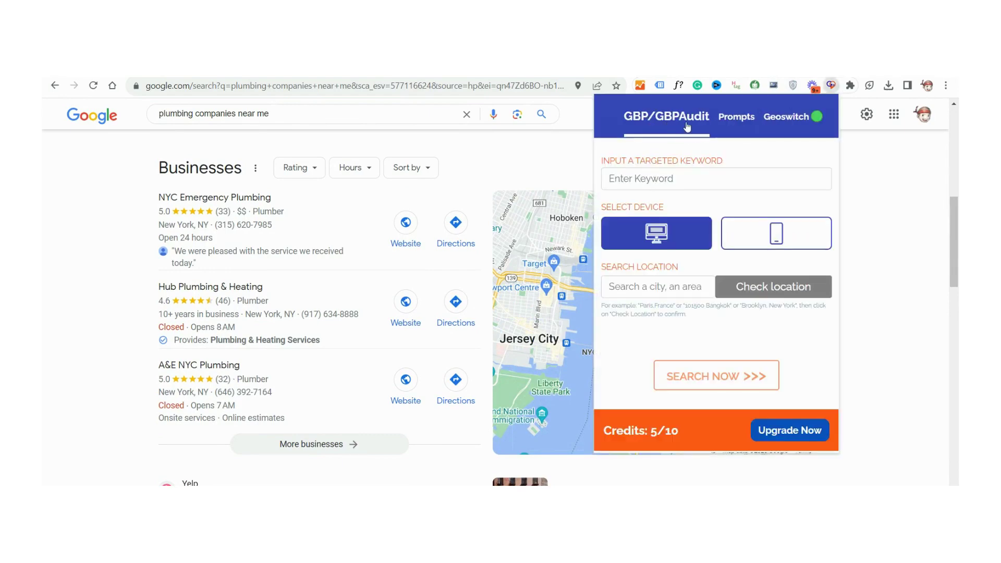
{"action": "left_click", "coordinate": [737, 122]}
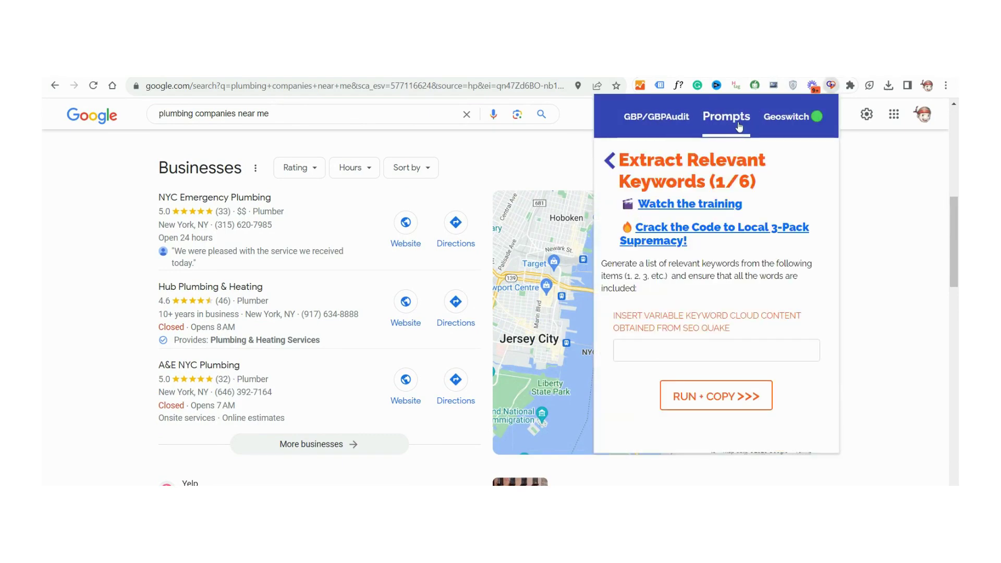
{"action": "left_click", "coordinate": [609, 164]}
{"action": "scroll", "coordinate": [729, 202], "scroll_direction": "down", "scroll_amount": 3}
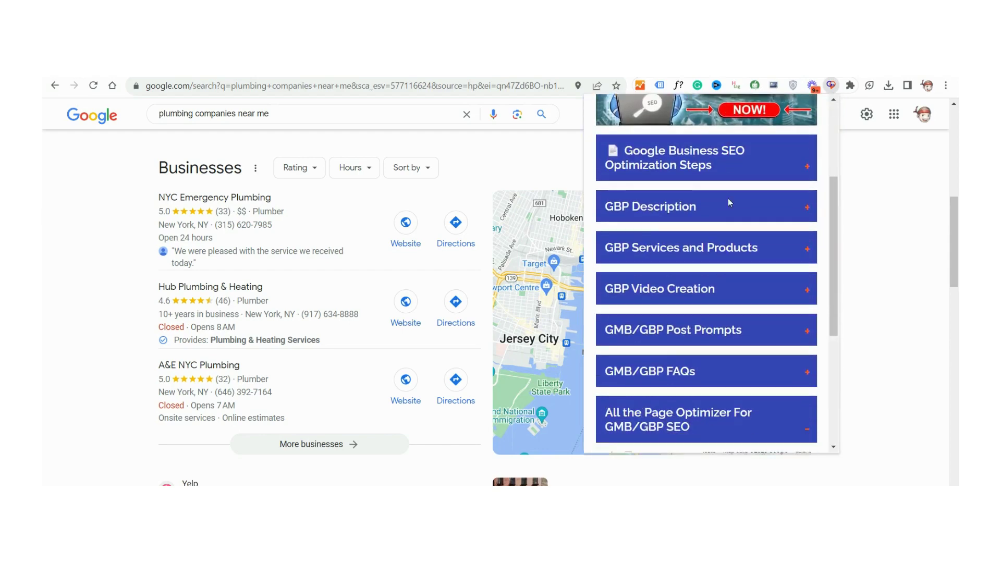
{"action": "scroll", "coordinate": [727, 198], "scroll_direction": "down", "scroll_amount": 4}
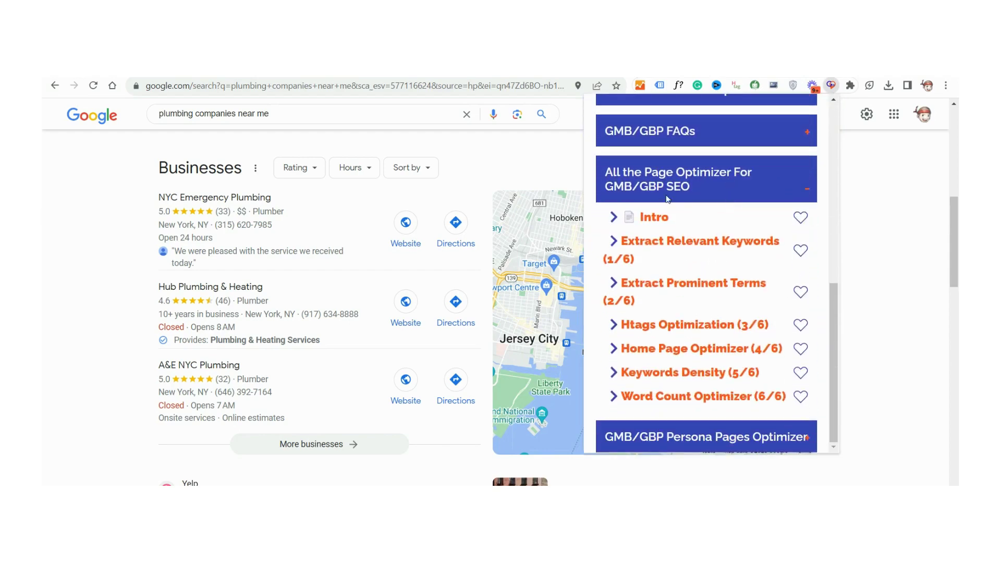
{"action": "left_click", "coordinate": [611, 218]}
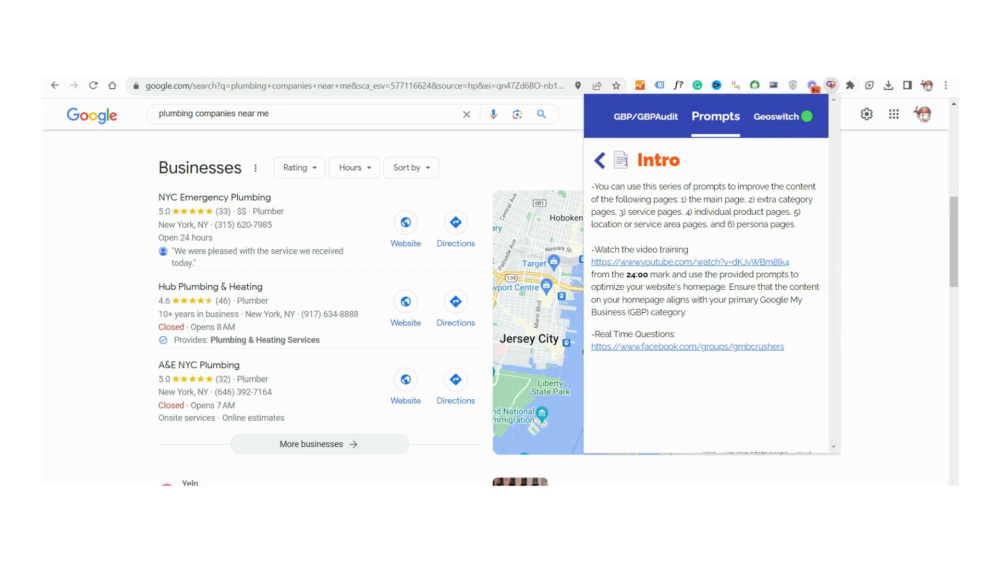
{"action": "left_click", "coordinate": [770, 118]}
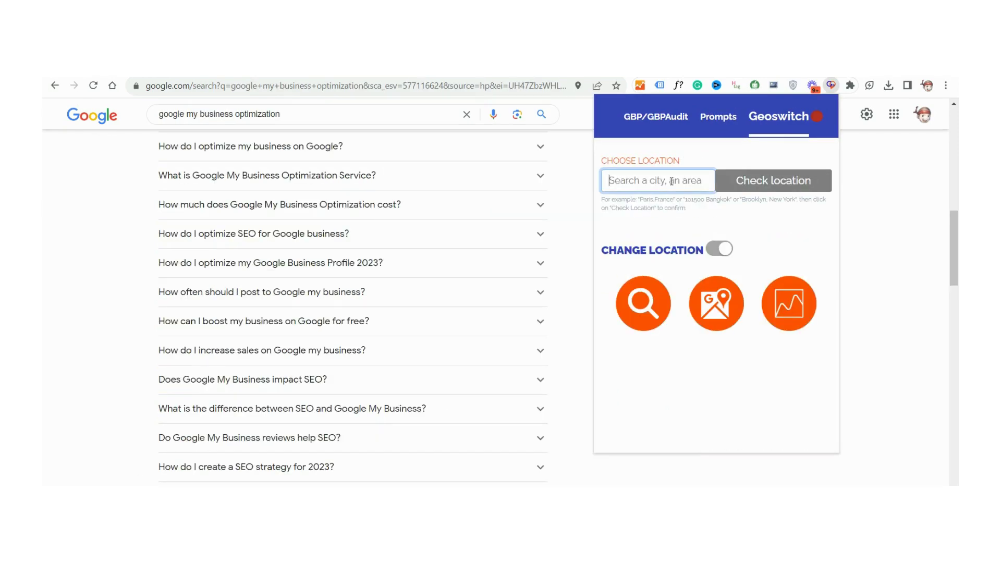
Step: Check 'mimami' as a Geoswitch location, then go back to the GBP audit form and highlight the 5/10 credits
{"action": "type", "text": "mim"}
{"action": "type", "text": "ami"}
{"action": "left_click", "coordinate": [739, 184]}
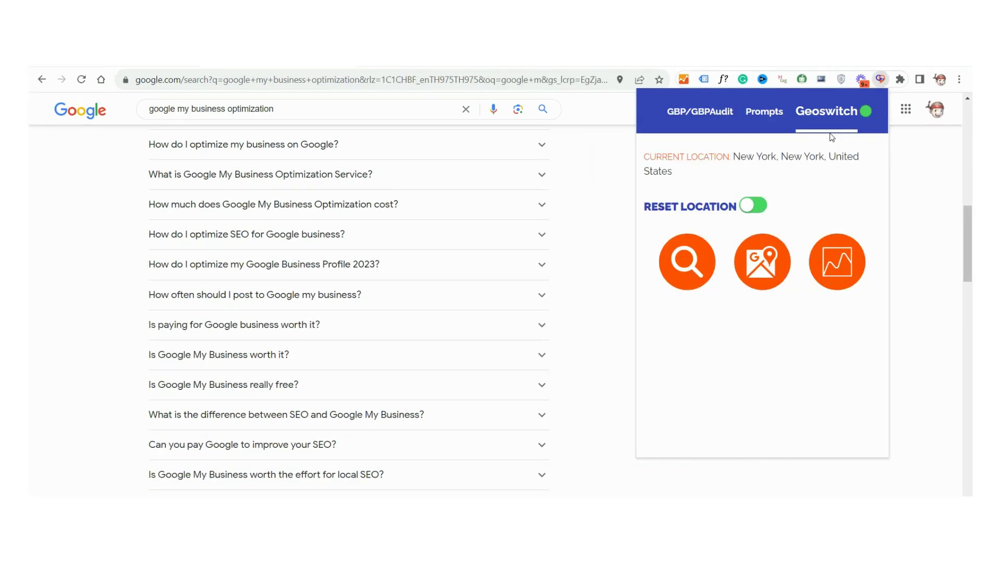
{"action": "left_click", "coordinate": [763, 112]}
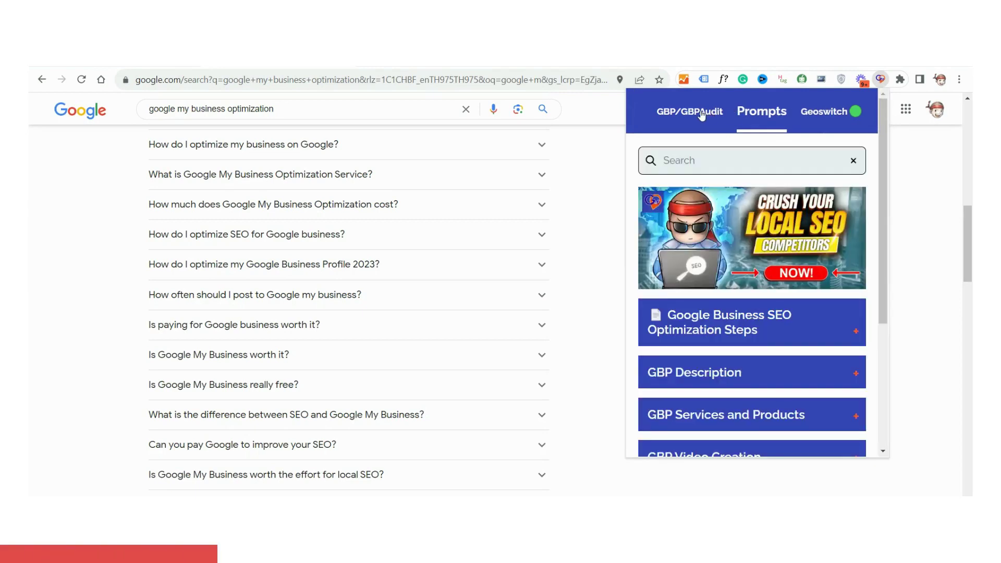
{"action": "left_click", "coordinate": [708, 114]}
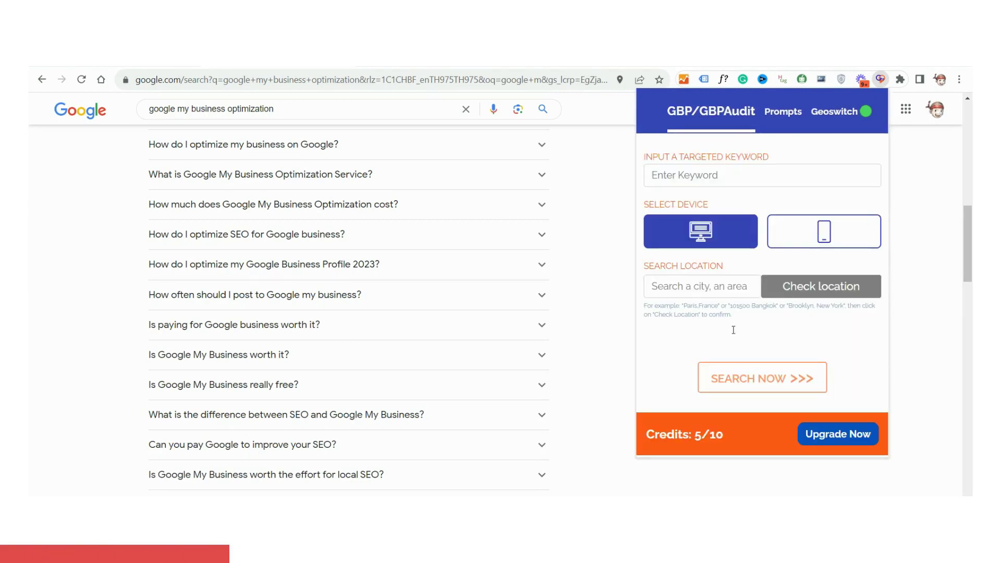
{"action": "triple_click", "coordinate": [693, 439]}
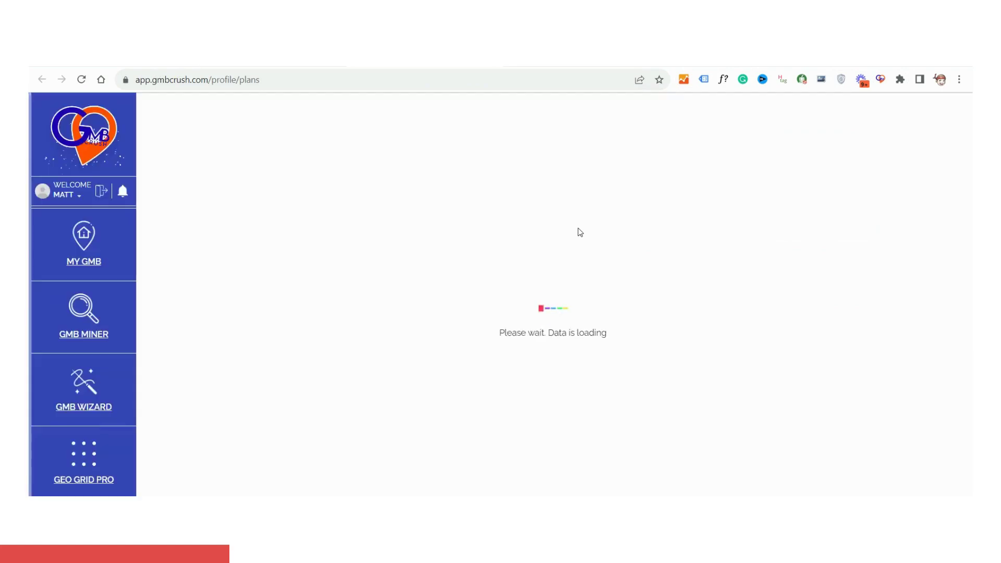
Step: Scroll the Annual plans, then view the Monthly plans and the GeoGrid Pro tiers (Sidekick, Local Hero, Super Hero)
{"action": "scroll", "coordinate": [579, 231], "scroll_direction": "down", "scroll_amount": 2}
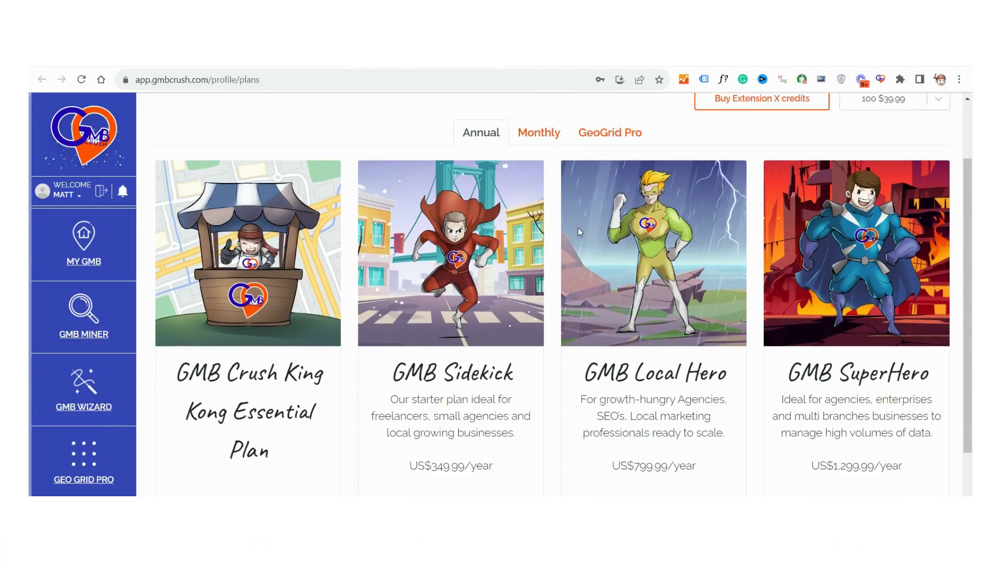
{"action": "scroll", "coordinate": [578, 228], "scroll_direction": "down", "scroll_amount": 2}
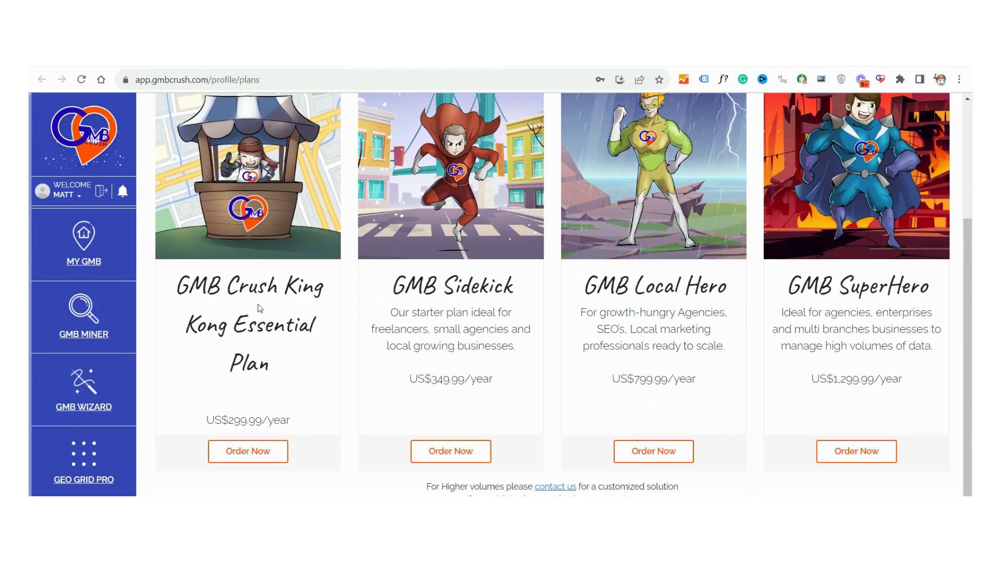
{"action": "scroll", "coordinate": [385, 303], "scroll_direction": "up", "scroll_amount": 4}
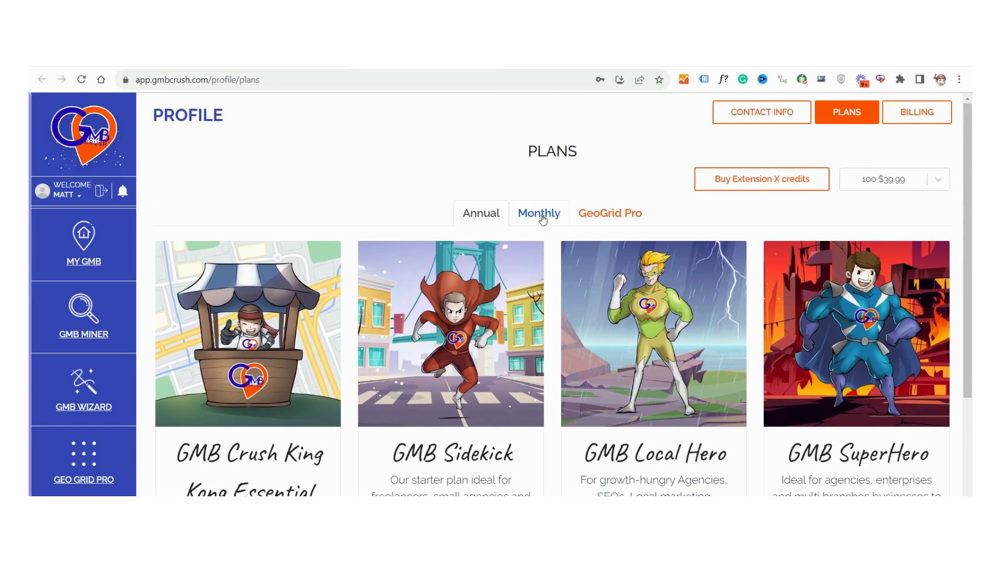
{"action": "left_click", "coordinate": [540, 216]}
{"action": "left_click", "coordinate": [629, 225]}
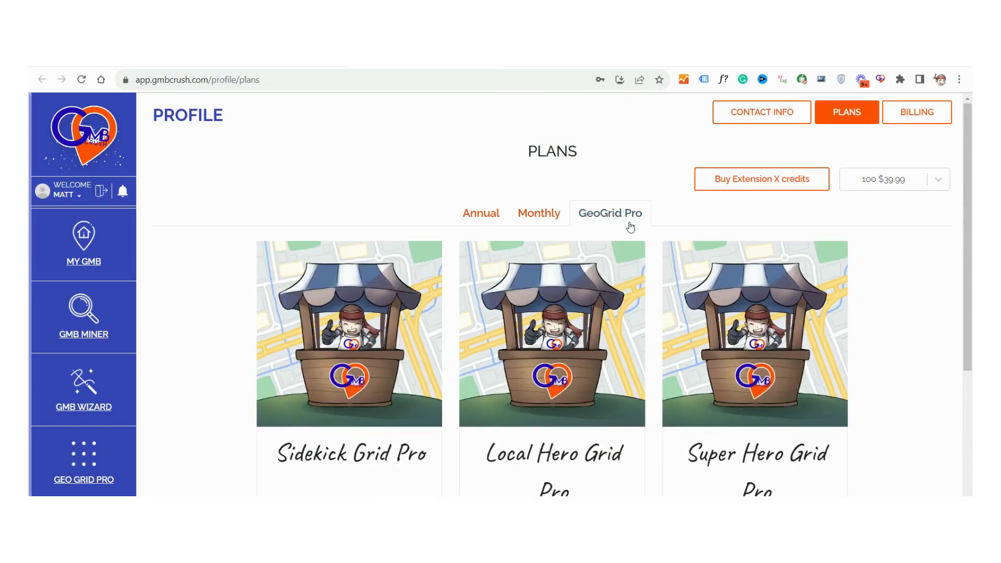
{"action": "scroll", "coordinate": [480, 305], "scroll_direction": "down", "scroll_amount": 3}
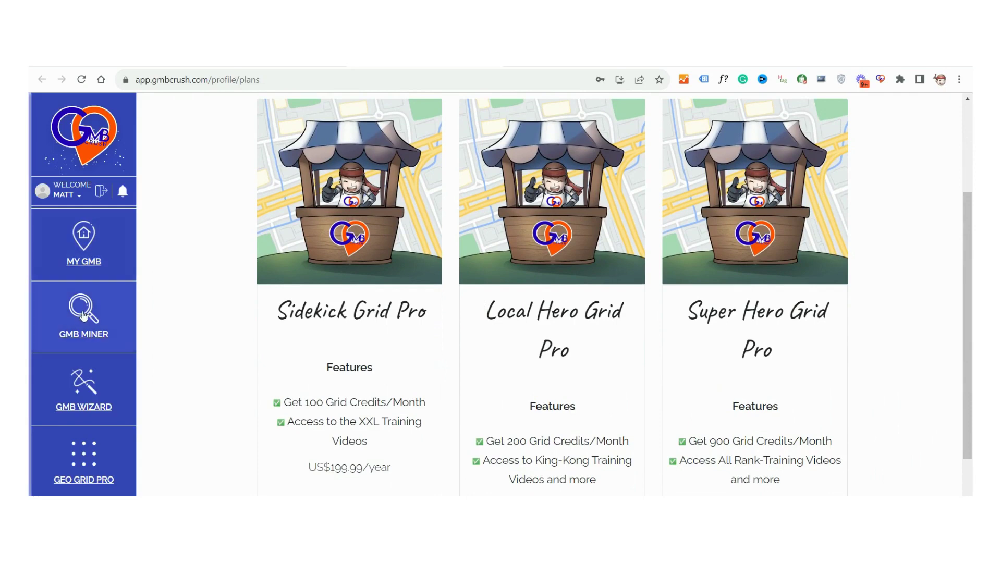
{"action": "scroll", "coordinate": [84, 448], "scroll_direction": "down", "scroll_amount": 1}
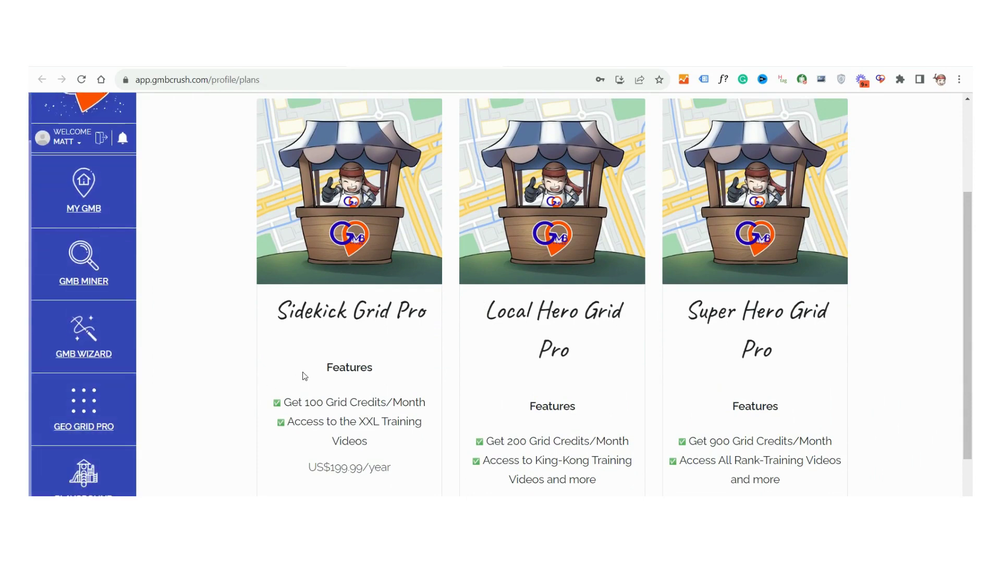
{"action": "scroll", "coordinate": [423, 332], "scroll_direction": "up", "scroll_amount": 2}
{"action": "scroll", "coordinate": [422, 332], "scroll_direction": "up", "scroll_amount": 2}
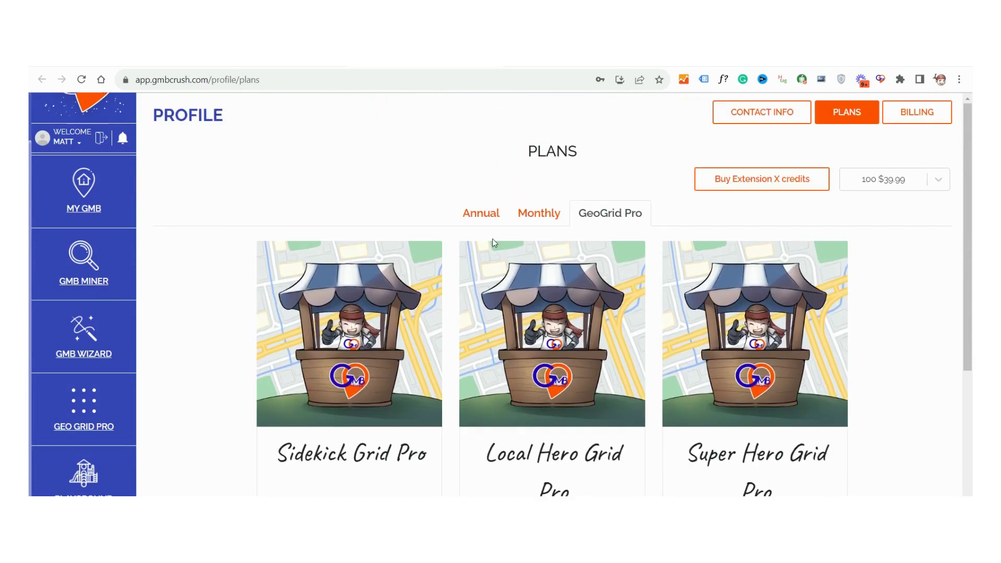
{"action": "scroll", "coordinate": [602, 239], "scroll_direction": "down", "scroll_amount": 6}
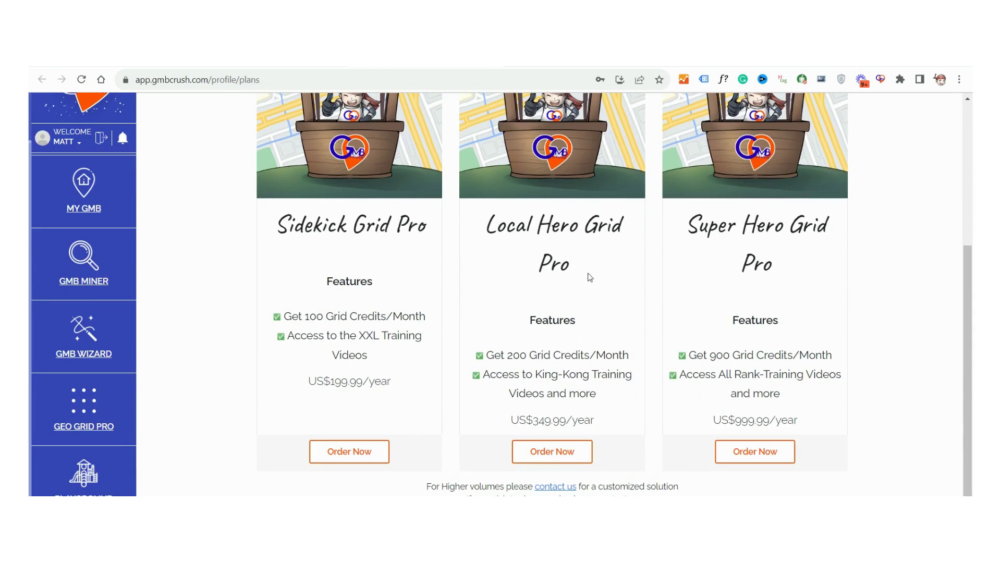
{"action": "scroll", "coordinate": [589, 277], "scroll_direction": "up", "scroll_amount": 5}
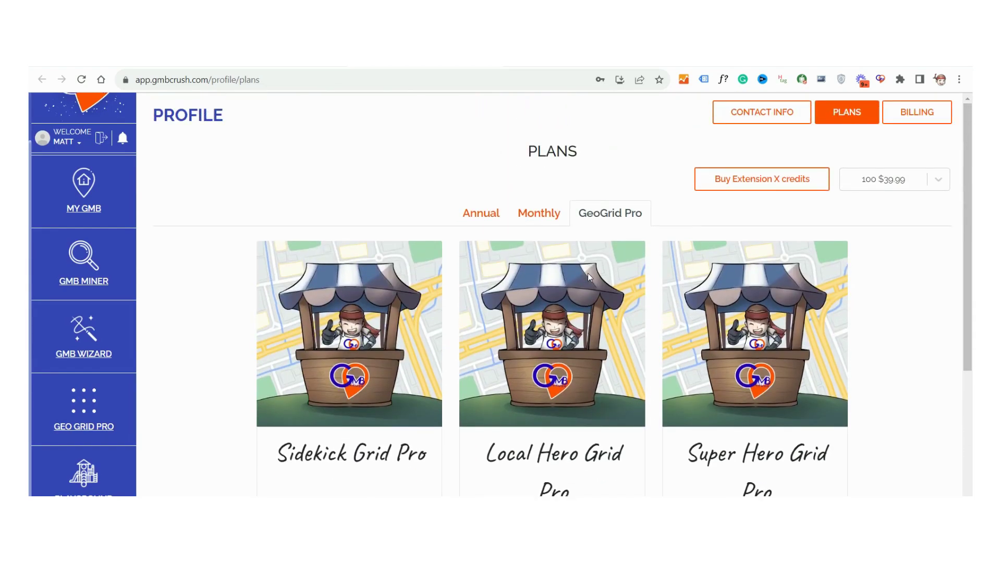